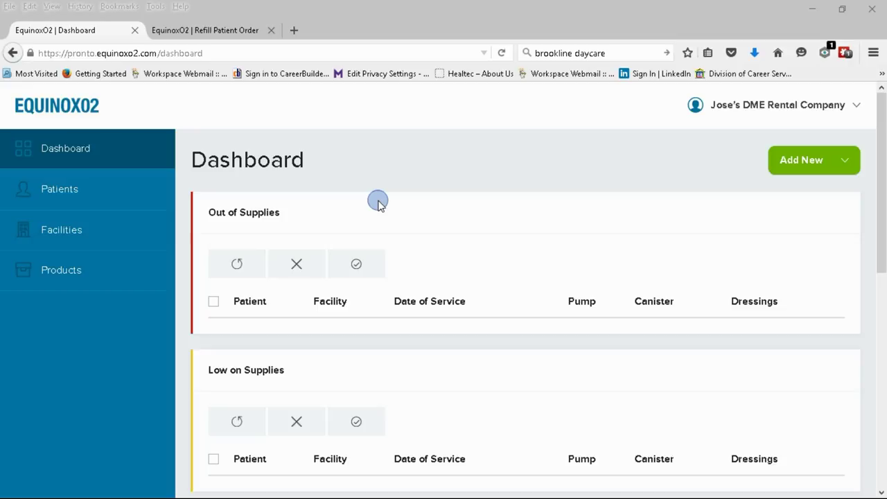
Open a blank New Patient form from the Dashboard's Add New > Patient option, after briefly visiting the Patients list
{"action": "left_click", "coordinate": [97, 155]}
{"action": "left_click", "coordinate": [832, 161]}
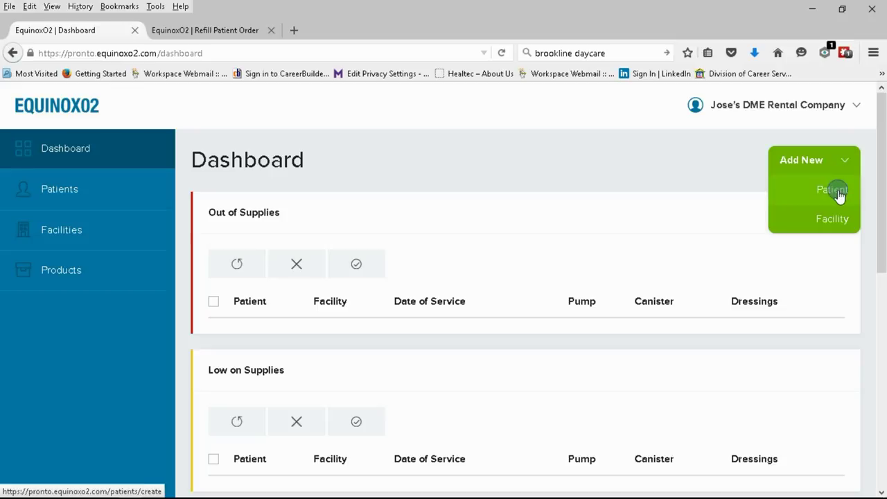
{"action": "left_click", "coordinate": [836, 191]}
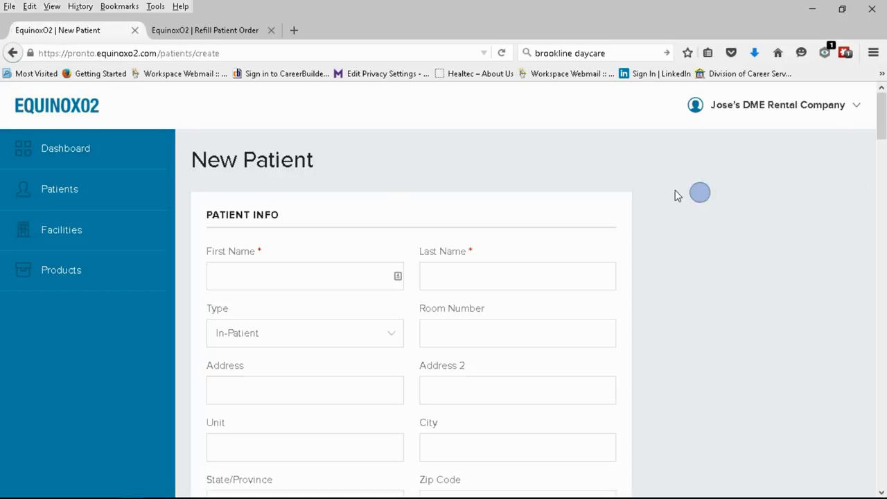
{"action": "left_click", "coordinate": [43, 192]}
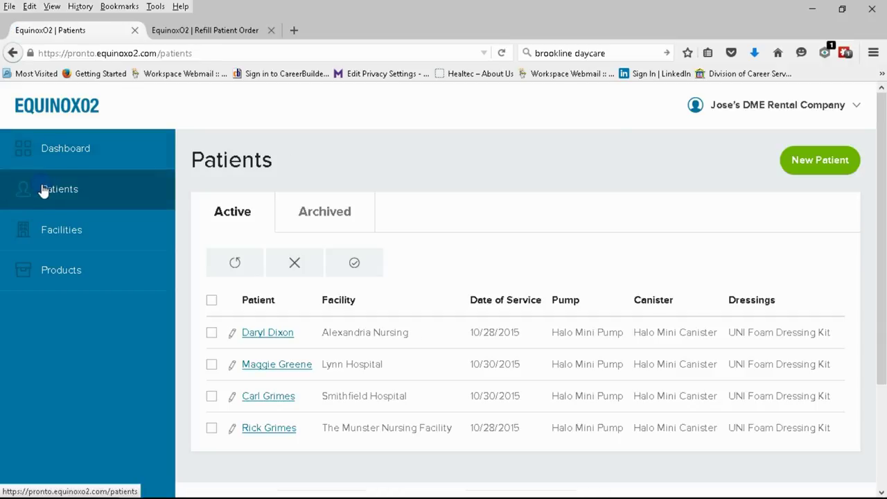
{"action": "left_click", "coordinate": [830, 161]}
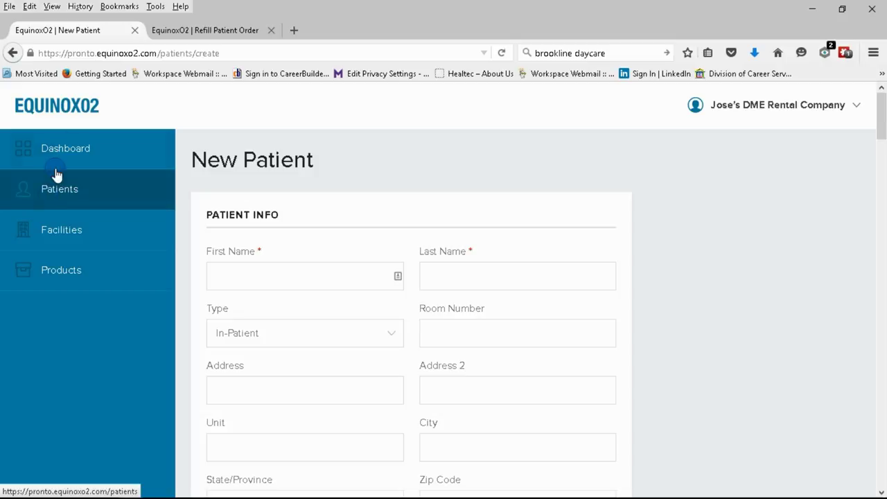
{"action": "left_click", "coordinate": [62, 145]}
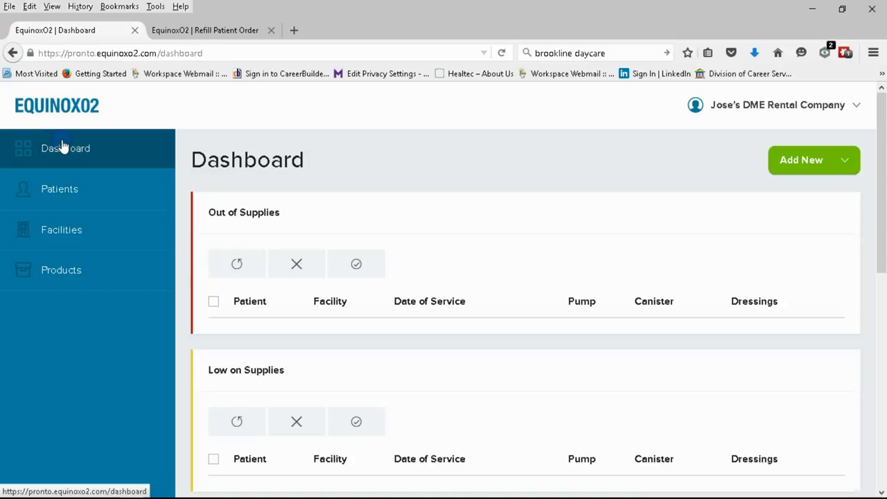
{"action": "left_click", "coordinate": [783, 161]}
{"action": "left_click", "coordinate": [836, 190]}
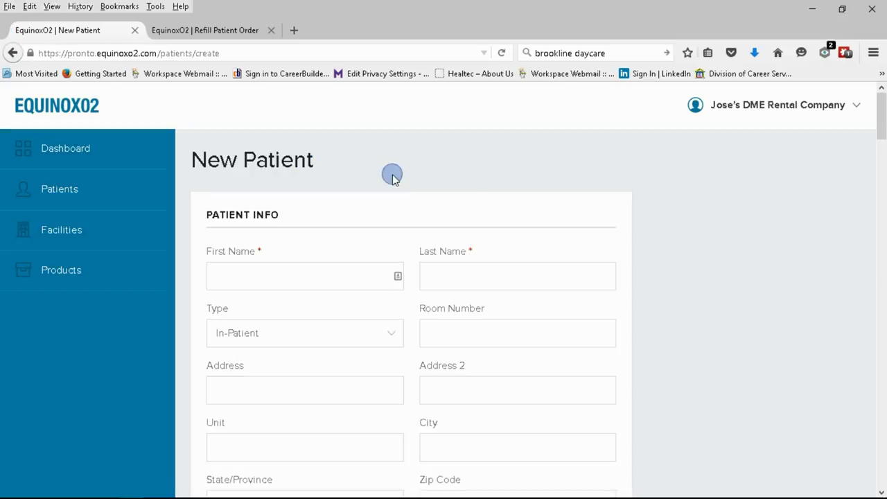
Enter the patient's first and last name, keep type In-Patient, and set room number 200
{"action": "left_click", "coordinate": [331, 275]}
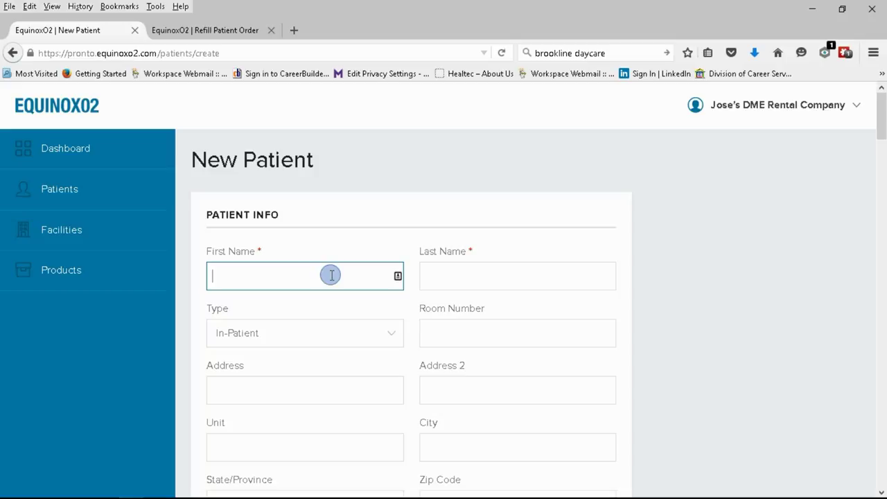
{"action": "type", "text": "Carol"}
{"action": "key", "text": "Tab"}
{"action": "type", "text": "Peletier"}
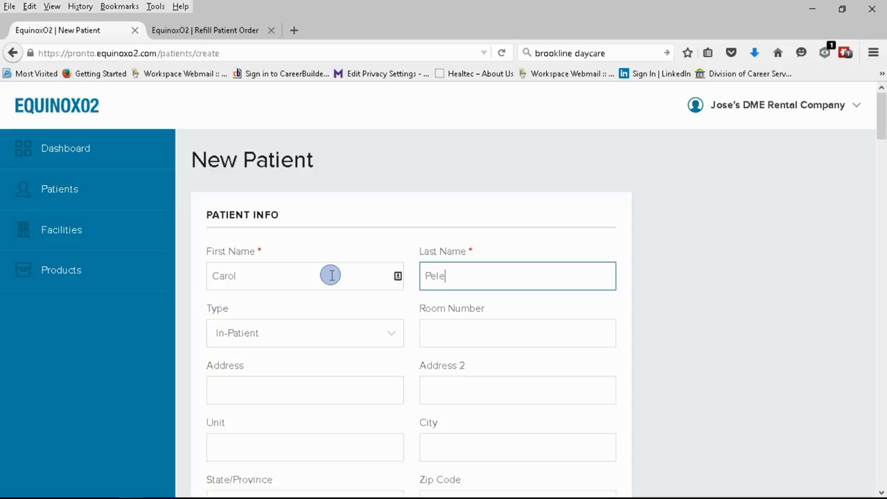
{"action": "key", "text": "Tab"}
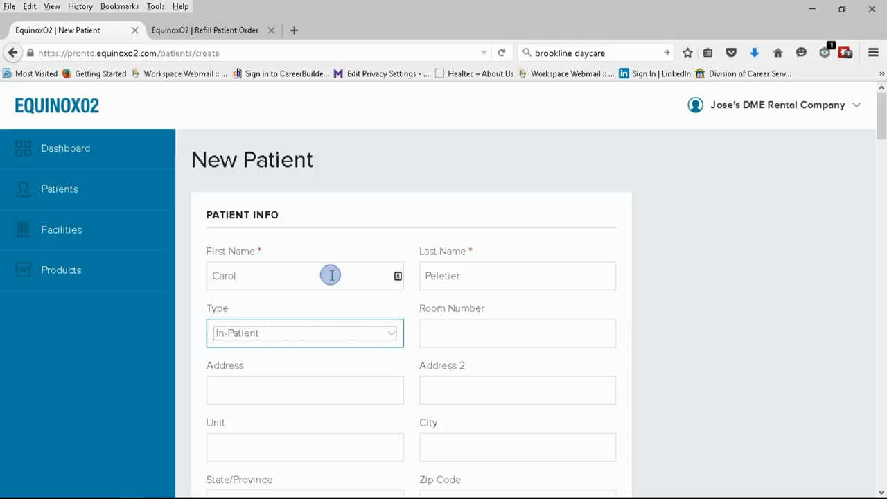
{"action": "left_click", "coordinate": [390, 336]}
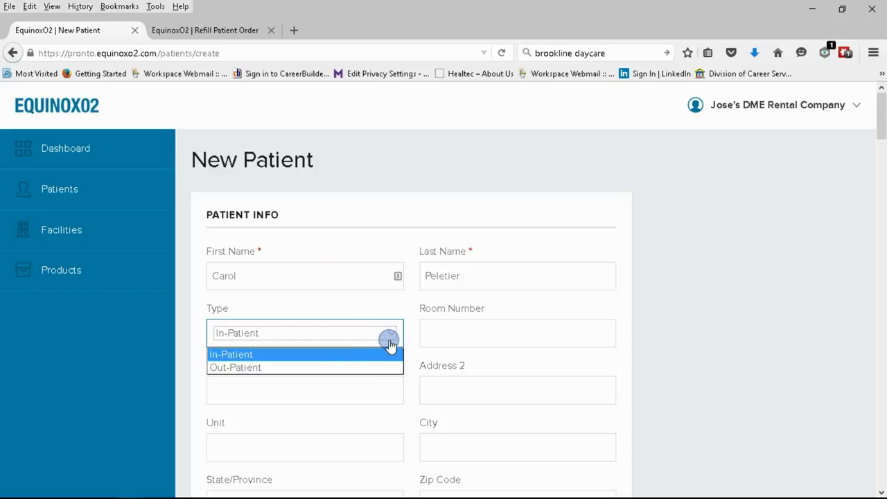
{"action": "left_click", "coordinate": [337, 355]}
{"action": "left_click", "coordinate": [457, 337]}
{"action": "type", "text": "200"}
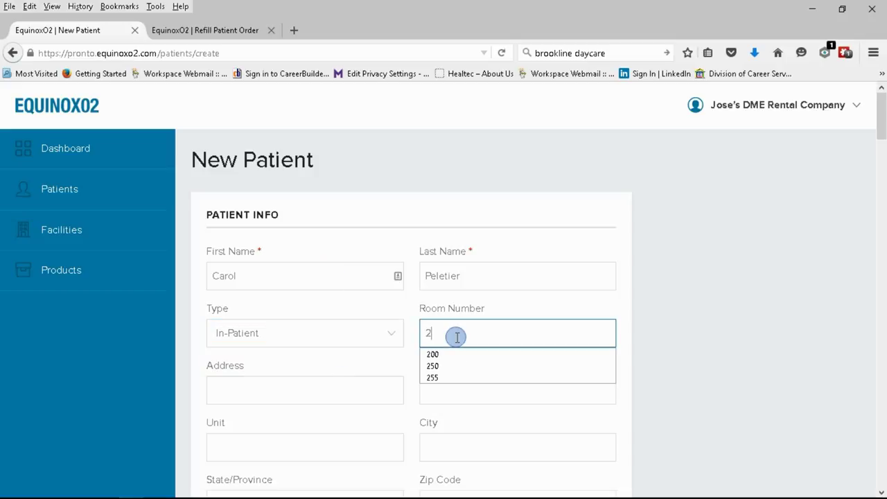
Fill in the patient's street address, city, state and zip code
{"action": "left_click", "coordinate": [273, 396]}
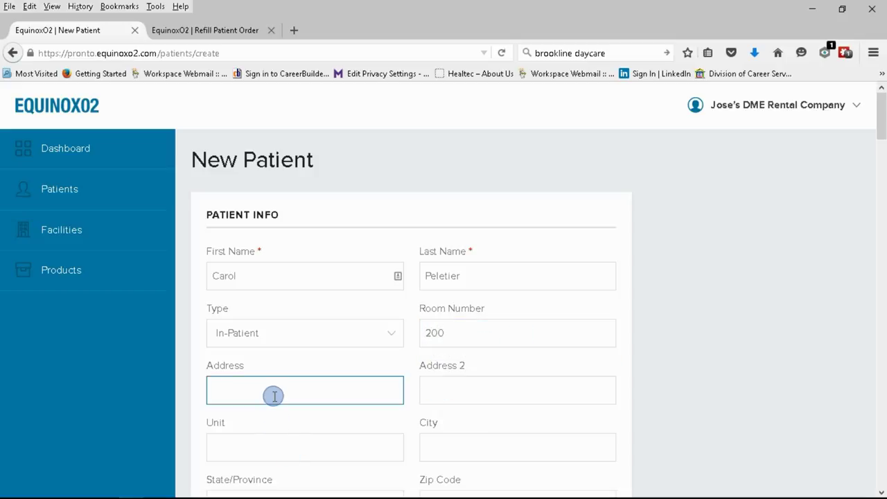
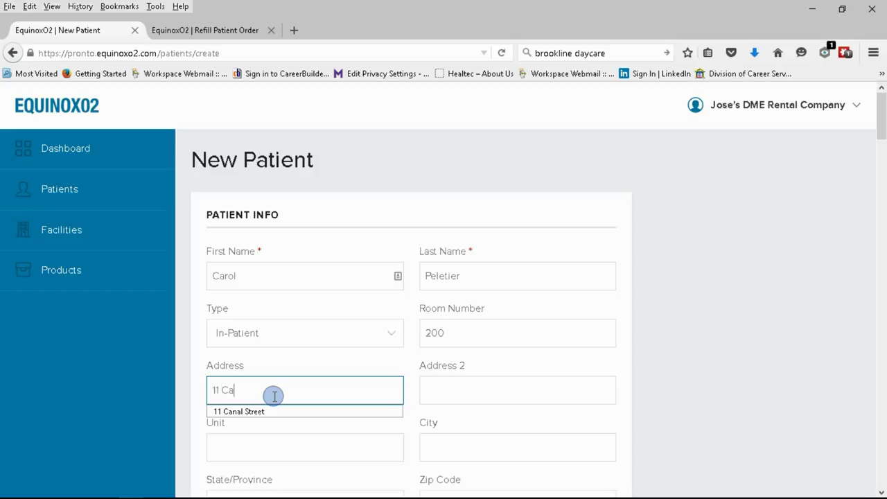
{"action": "key", "text": "Tab"}
{"action": "key", "text": "Tab"}
{"action": "key", "text": "Tab"}
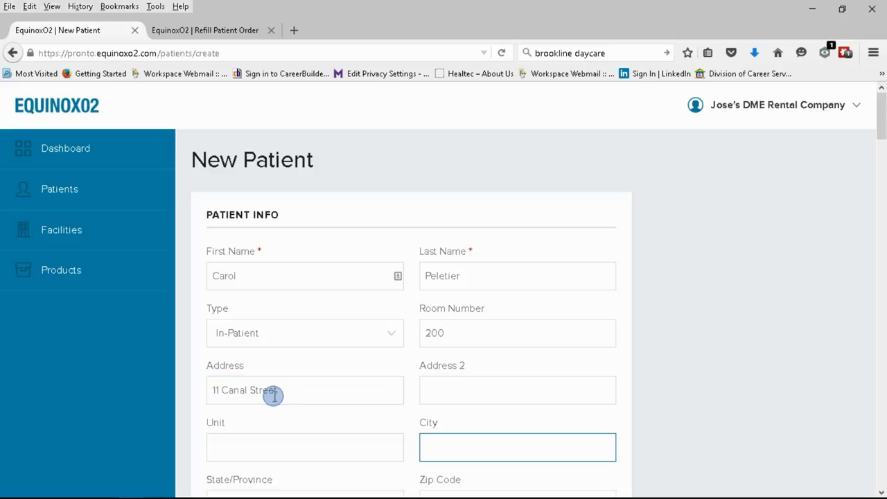
{"action": "key", "text": "Tab"}
{"action": "type", "text": "M"}
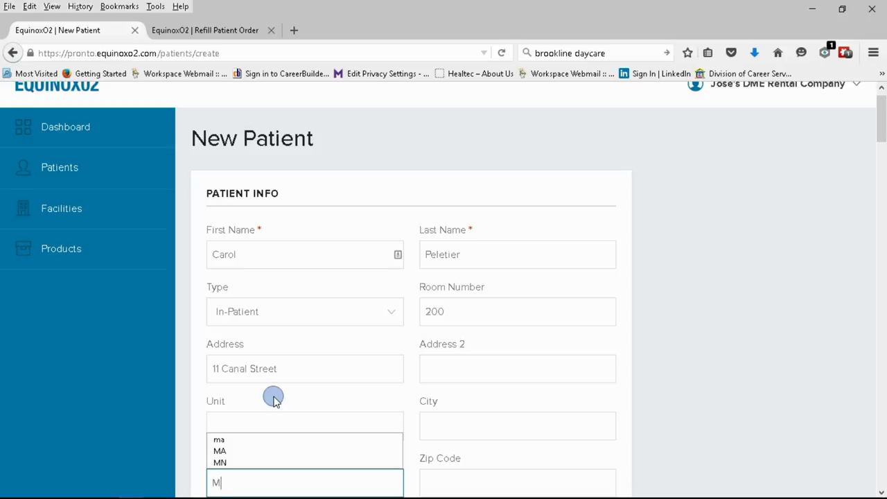
{"action": "type", "text": "unster"}
{"action": "key", "text": "Tab"}
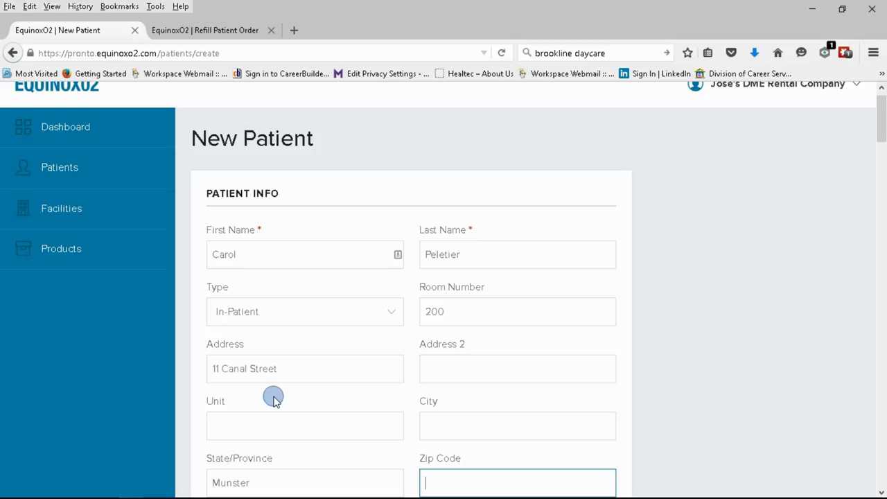
{"action": "type", "text": "IN"}
{"action": "key", "text": "shift+Tab"}
{"action": "key", "text": "shift+Tab"}
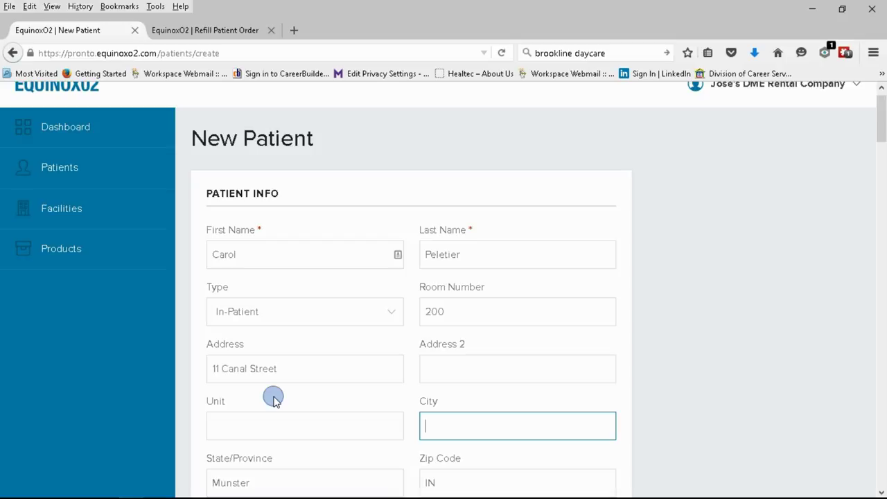
{"action": "type", "text": "Munster"}
{"action": "key", "text": "Tab"}
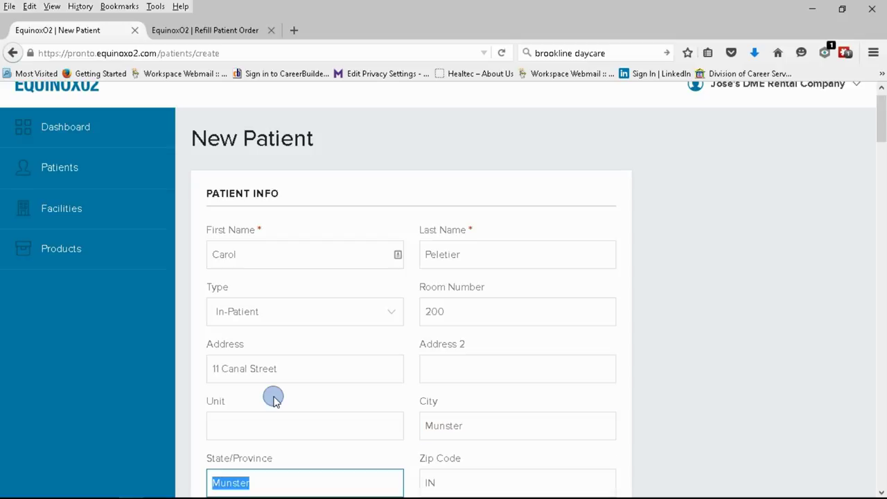
{"action": "type", "text": "IN"}
{"action": "key", "text": "Tab"}
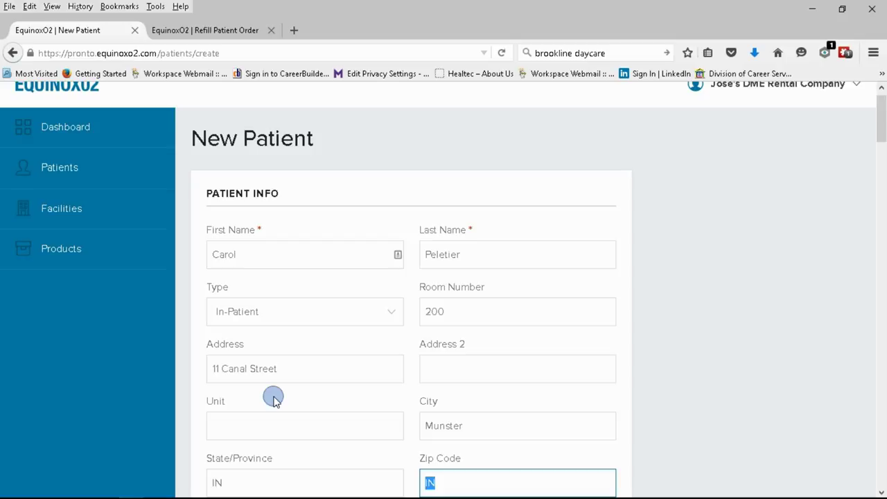
{"action": "type", "text": "46321"}
{"action": "key", "text": "Tab"}
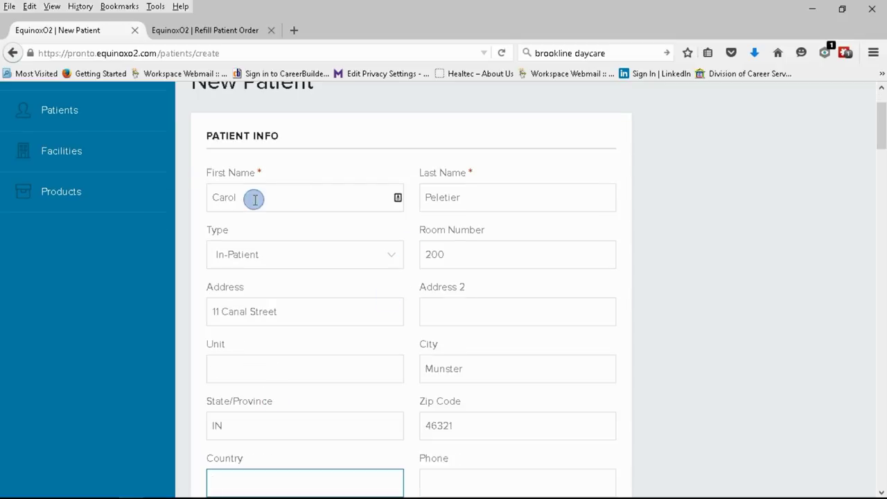
Enter the patient's home phone, cell number and e-mail address
{"action": "scroll", "coordinate": [311, 297], "scroll_direction": "down", "scroll_amount": 4}
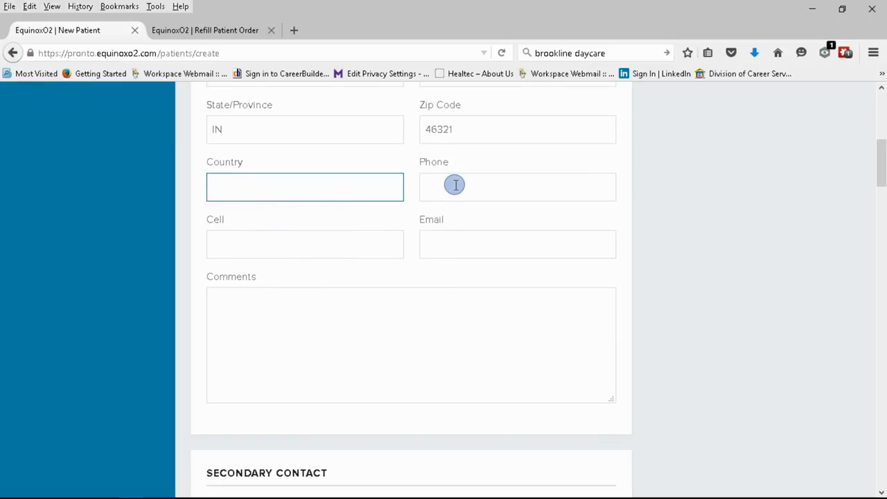
{"action": "left_click", "coordinate": [454, 184]}
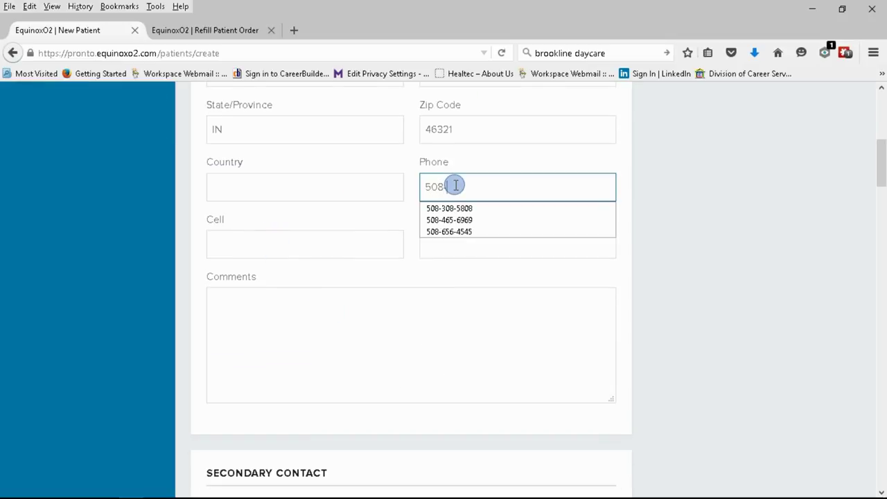
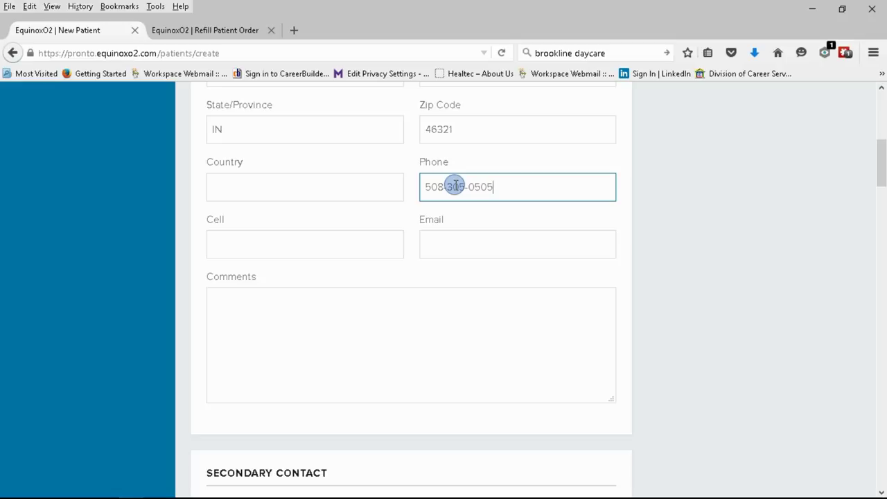
{"action": "key", "text": "Tab"}
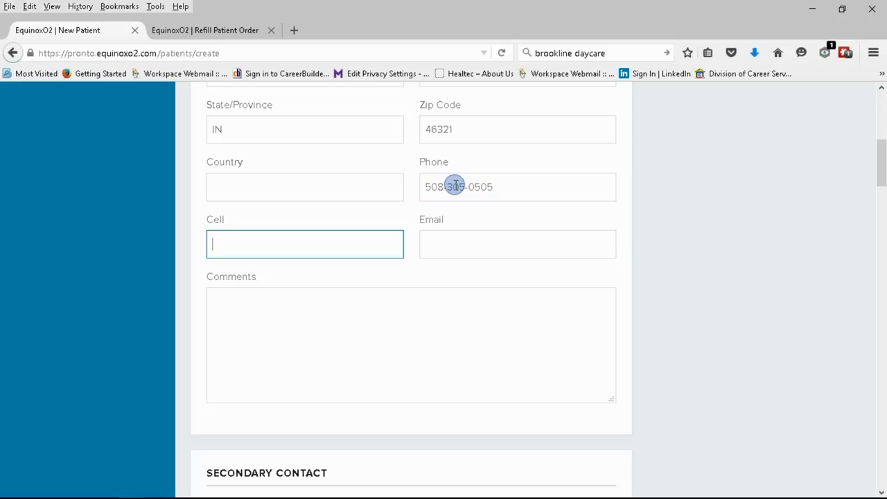
{"action": "key", "text": "Tab"}
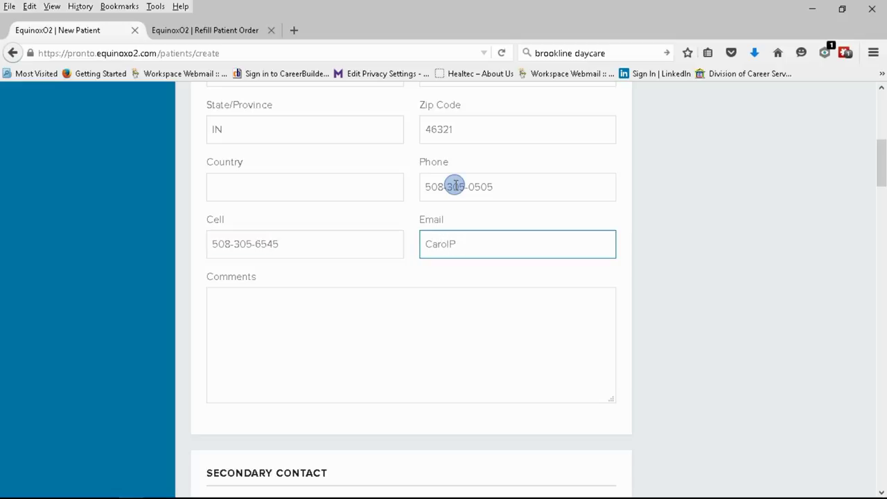
{"action": "key", "text": "Tab"}
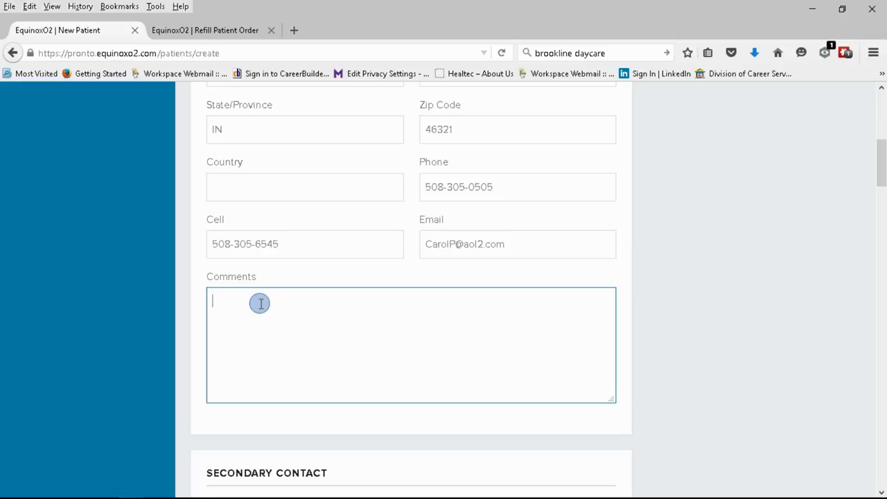
{"action": "scroll", "coordinate": [259, 303], "scroll_direction": "down", "scroll_amount": 2}
{"action": "scroll", "coordinate": [319, 248], "scroll_direction": "down", "scroll_amount": 2}
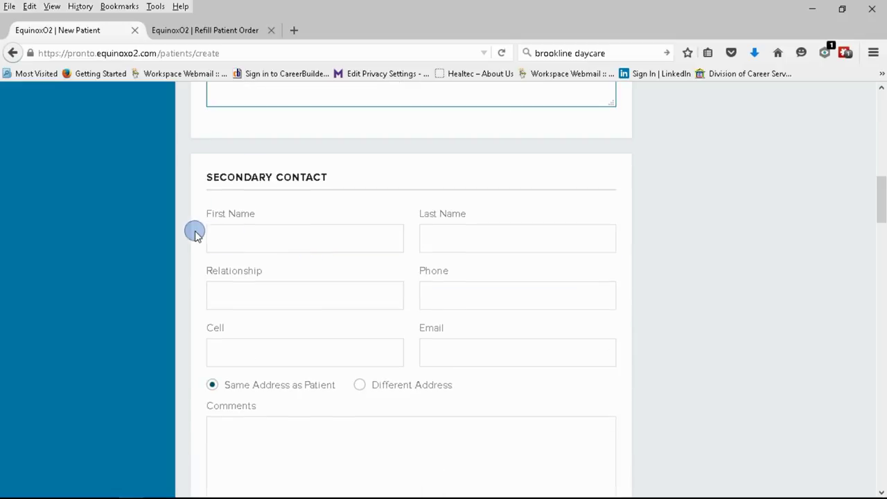
{"action": "left_click_drag", "start_coordinate": [331, 176], "coordinate": [206, 180]}
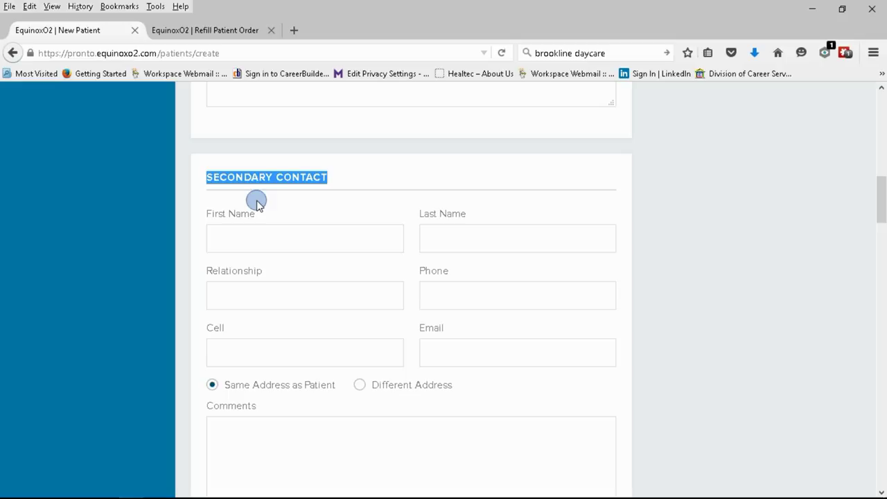
Enter the secondary contact's first and last name with relationship Nurse
{"action": "left_click", "coordinate": [283, 242]}
{"action": "type", "text": "Nurse"}
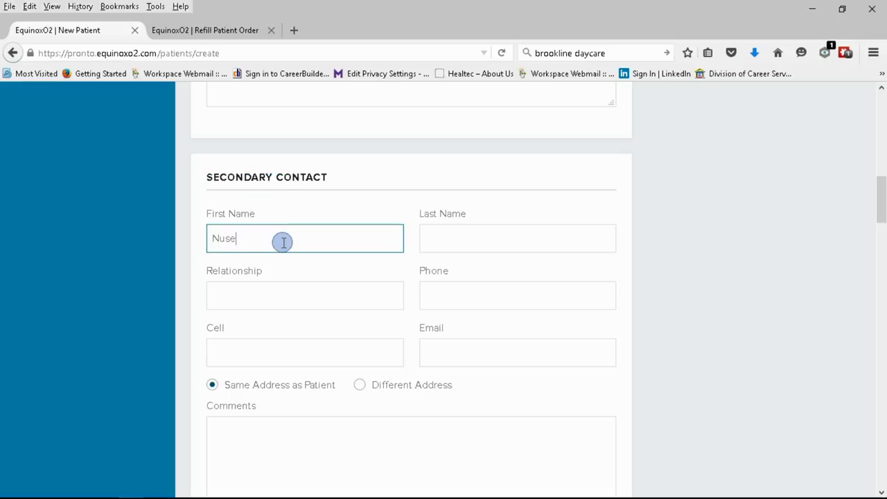
{"action": "key", "text": "BackSpace"}
{"action": "key", "text": "BackSpace"}
{"action": "key", "text": "BackSpace"}
{"action": "type", "text": "rse Jackie"}
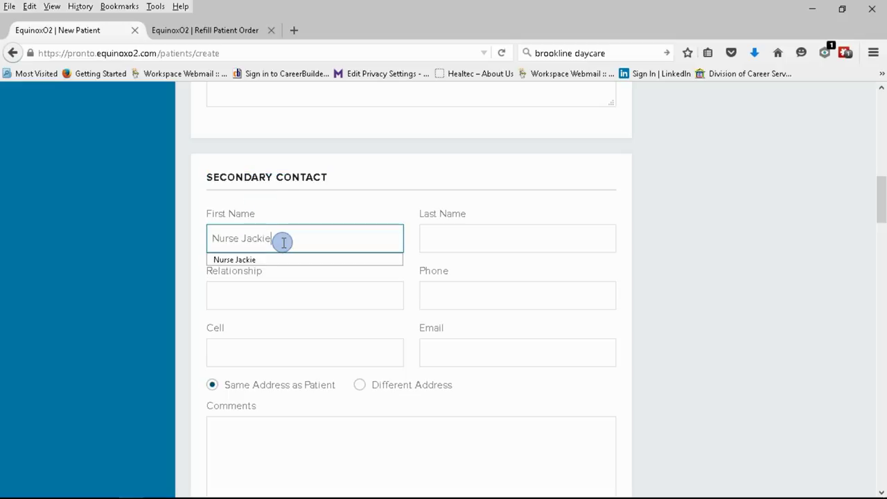
{"action": "key", "text": "Tab"}
{"action": "type", "text": "Wounds"}
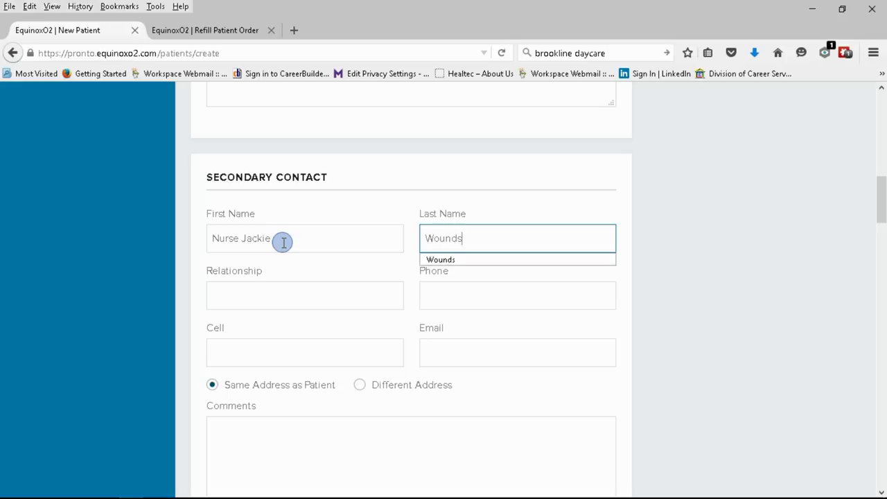
{"action": "key", "text": "Tab"}
{"action": "type", "text": "Nurse"}
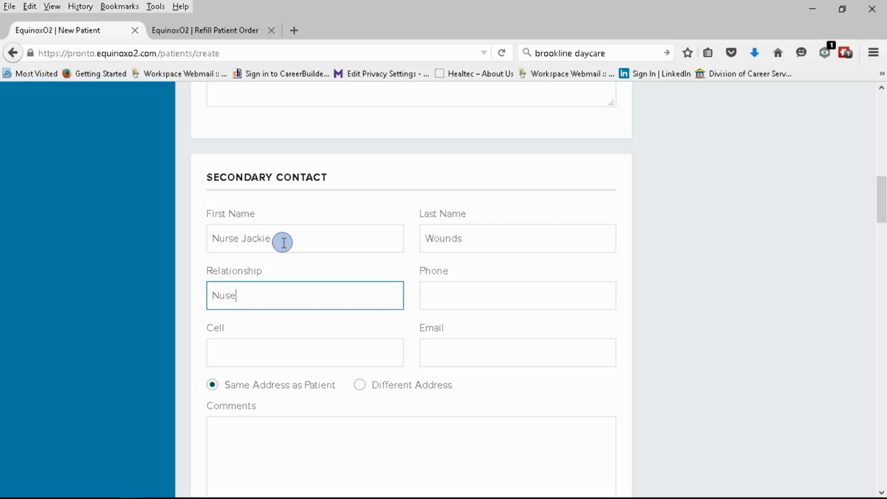
{"action": "key", "text": "BackSpace"}
{"action": "key", "text": "BackSpace"}
{"action": "key", "text": "BackSpace"}
{"action": "type", "text": "rse"}
{"action": "key", "text": "Tab"}
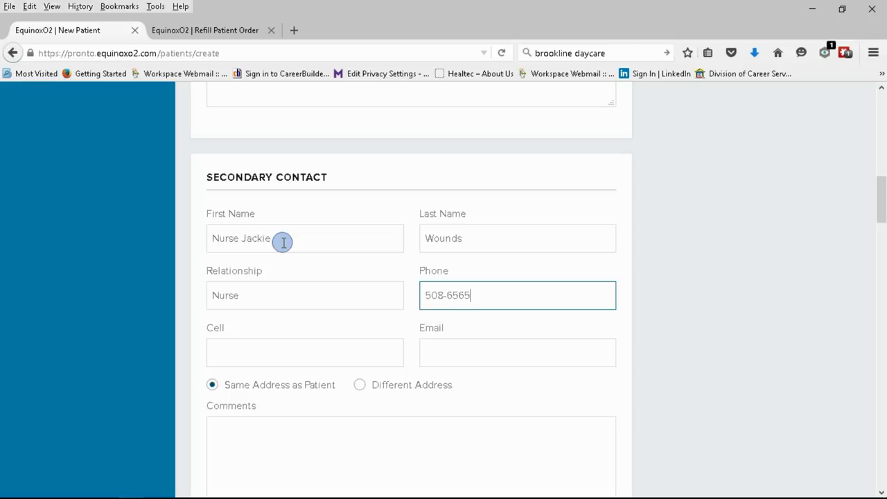
Add the secondary contact's phone number and e-mail, leaving the cell number blank
{"action": "key", "text": "Tab"}
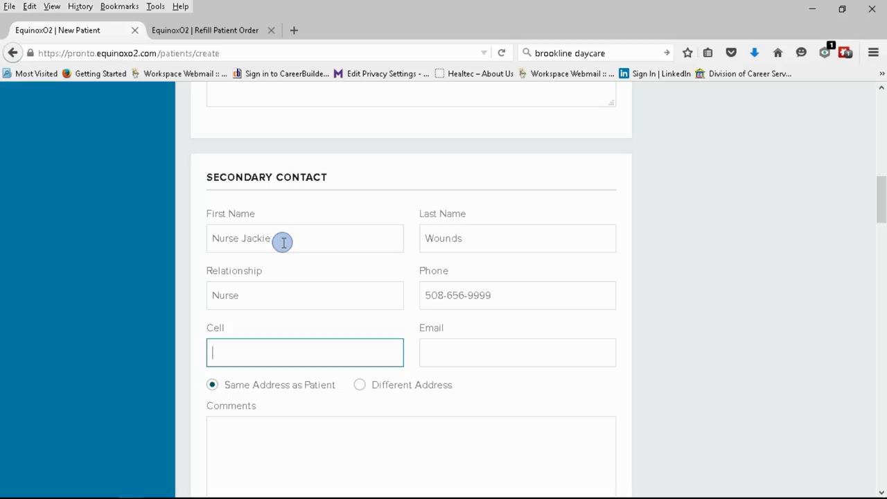
{"action": "key", "text": "Tab"}
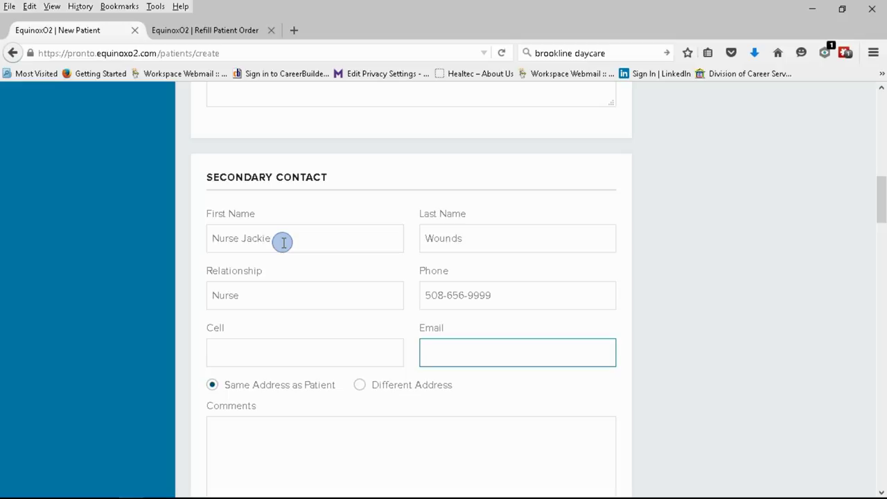
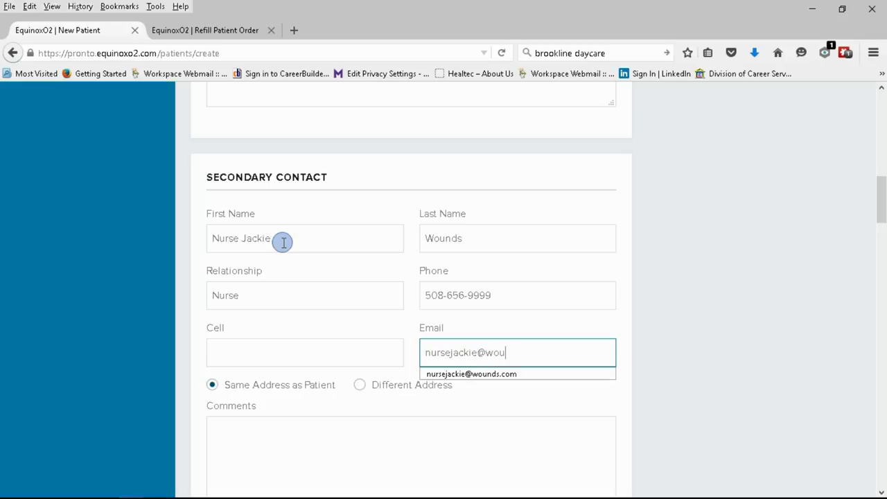
{"action": "scroll", "coordinate": [153, 270], "scroll_direction": "down", "scroll_amount": 3}
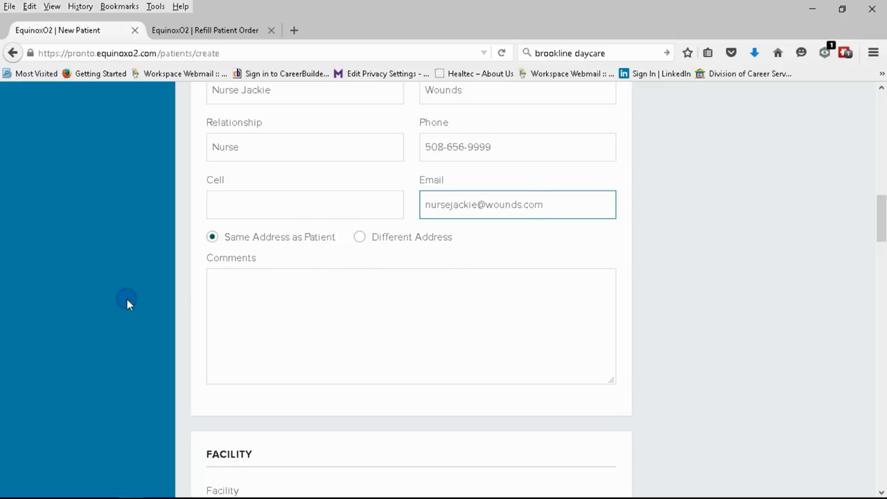
Check the existing Facility options, then bring up the New Facility dialog
{"action": "scroll", "coordinate": [127, 300], "scroll_direction": "down", "scroll_amount": 3}
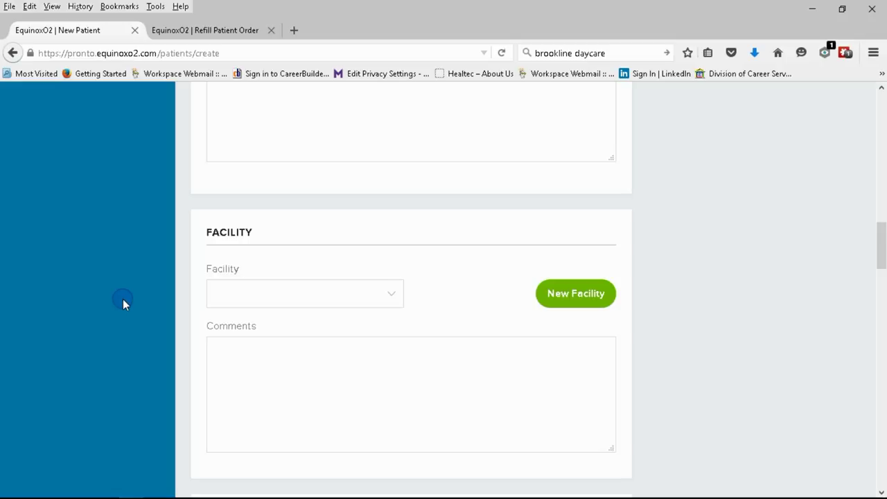
{"action": "scroll", "coordinate": [123, 299], "scroll_direction": "down", "scroll_amount": 1}
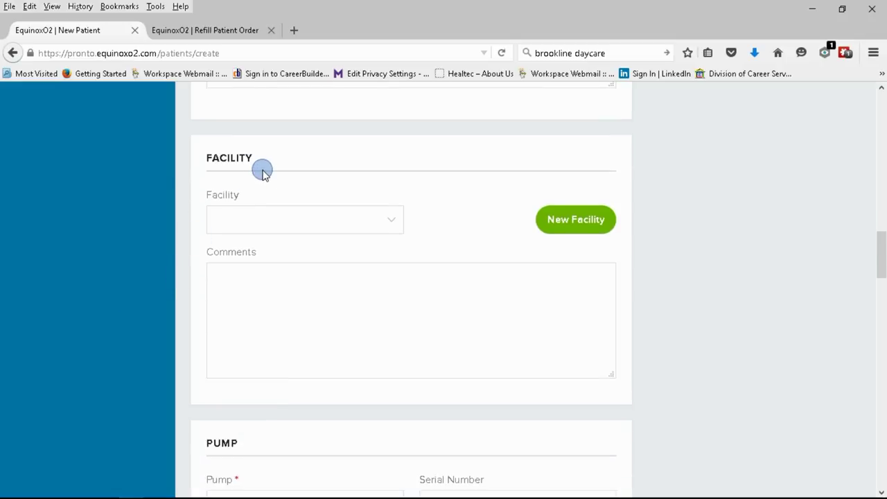
{"action": "left_click_drag", "start_coordinate": [261, 172], "coordinate": [161, 173]}
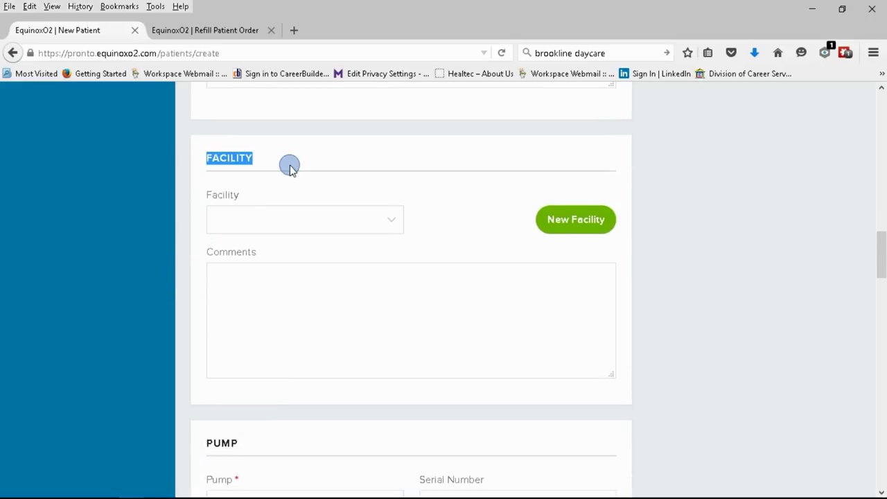
{"action": "left_click", "coordinate": [390, 221]}
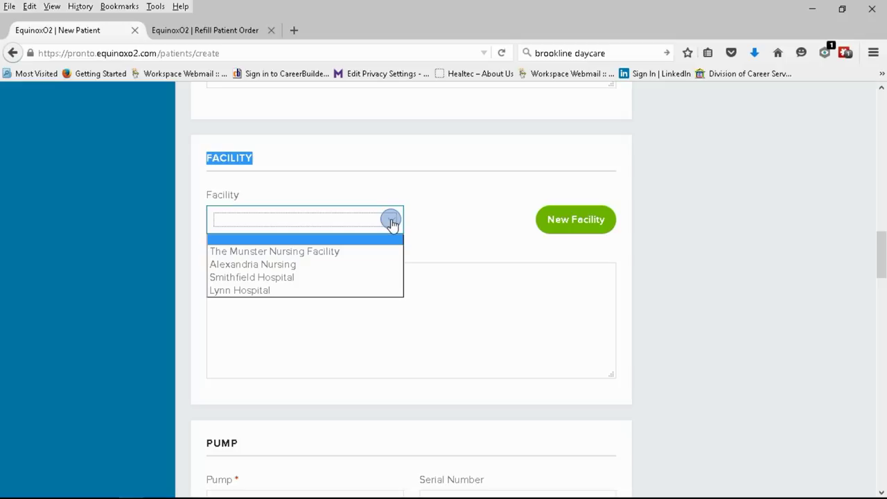
{"action": "left_click", "coordinate": [567, 218]}
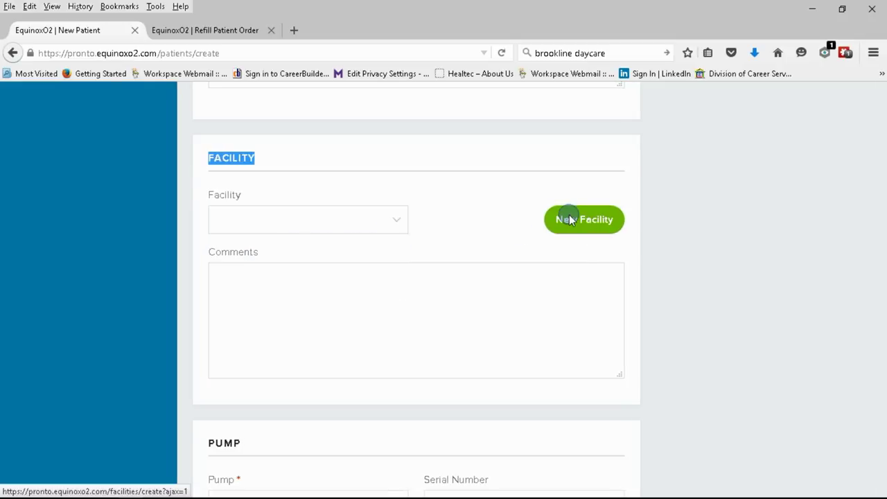
Name the facility Boston Nursing Home and enter its street and city address
{"action": "left_click", "coordinate": [323, 270]}
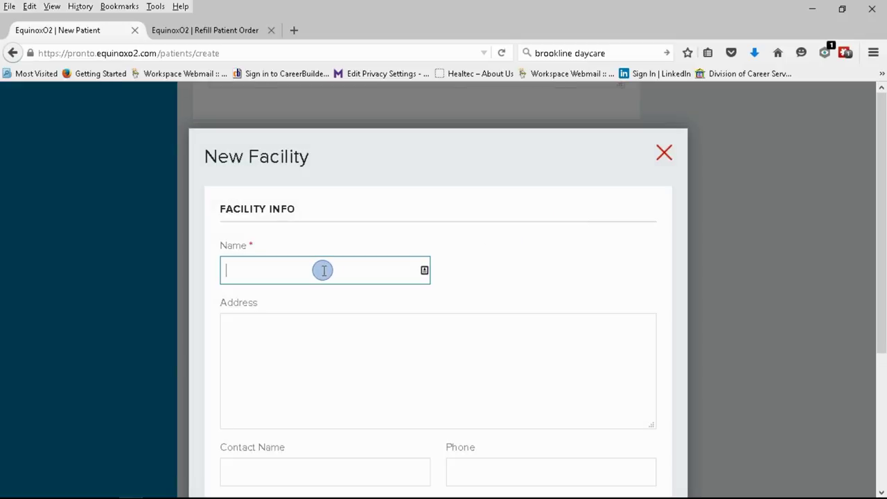
{"action": "type", "text": "Smith"}
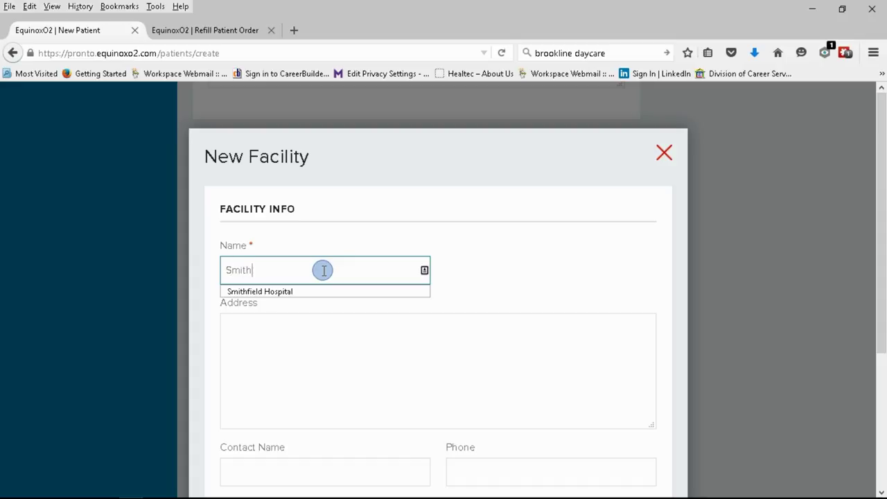
{"action": "key", "text": "BackSpace"}
{"action": "key", "text": "BackSpace"}
{"action": "key", "text": "BackSpace"}
{"action": "key", "text": "BackSpace"}
{"action": "key", "text": "BackSpace"}
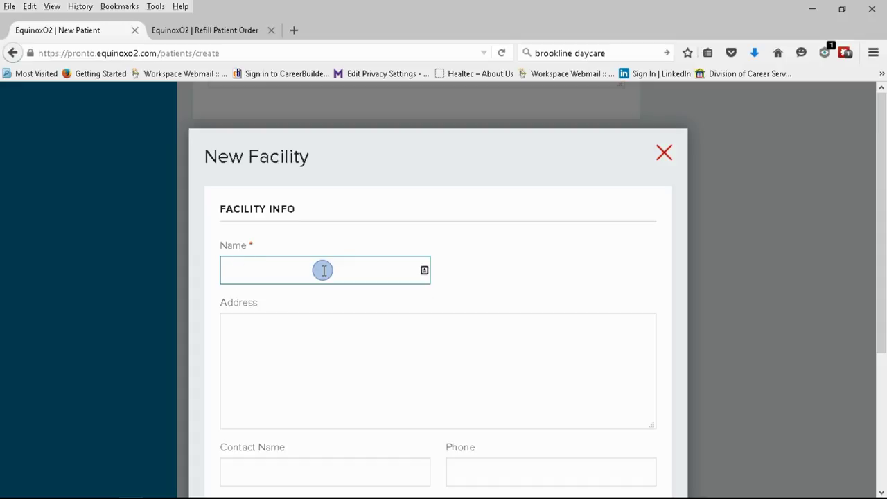
{"action": "type", "text": "Boston Nursing Home"}
{"action": "key", "text": "Tab"}
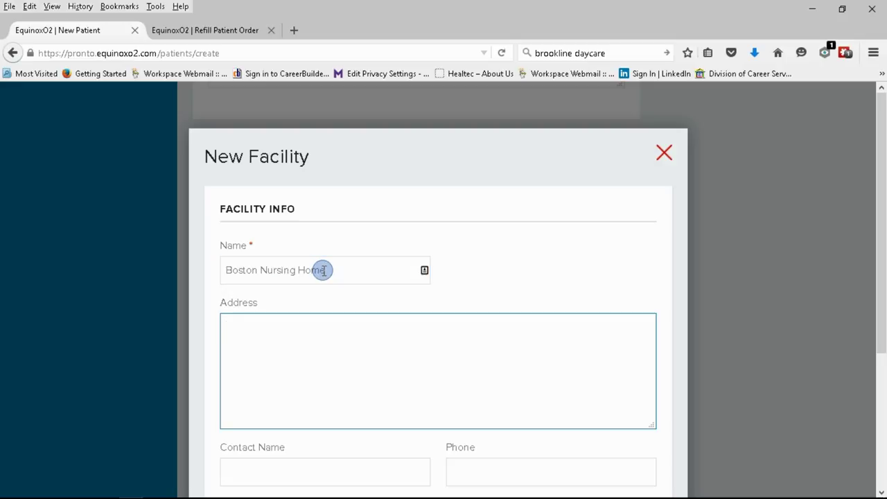
{"action": "type", "text": "12345"}
{"action": "type", "text": "Main Street"}
{"action": "key", "text": "Return"}
{"action": "type", "text": "Boston"}
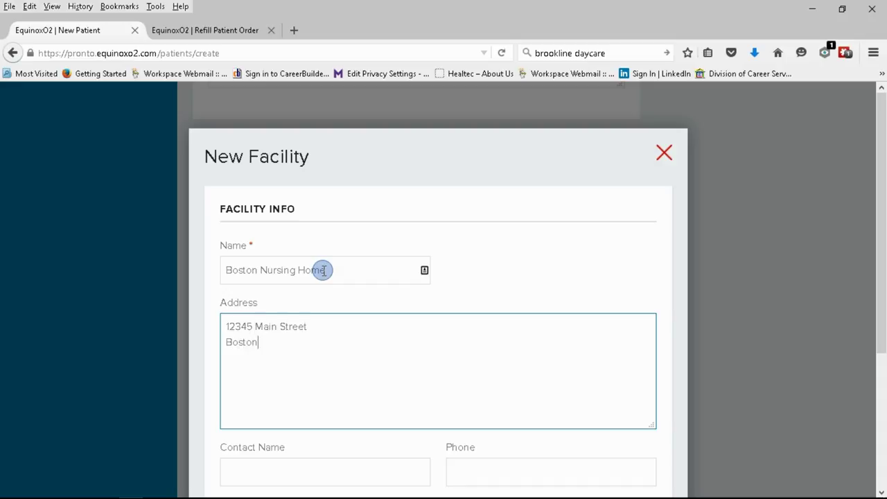
{"action": "type", "text": ", MA 02432"}
Add the facility contact's name, phone and e-mail, then save the facility to the patient
{"action": "scroll", "coordinate": [347, 305], "scroll_direction": "down", "scroll_amount": 3}
{"action": "left_click", "coordinate": [333, 350]}
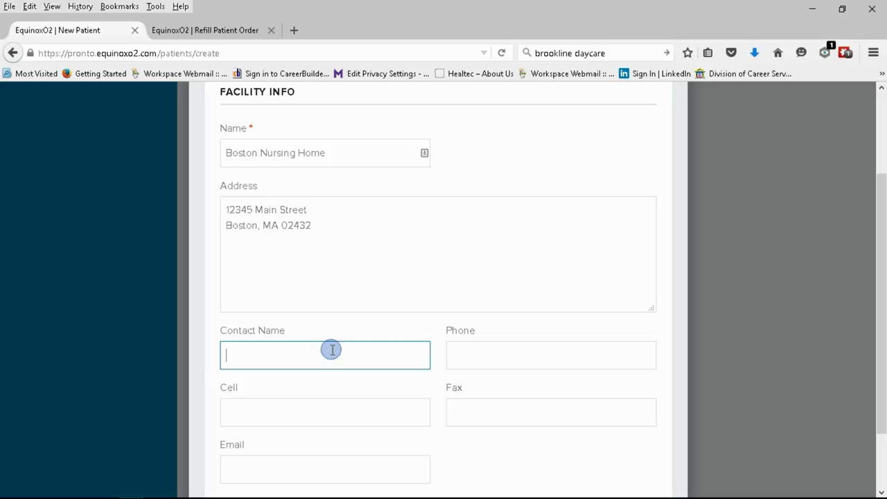
{"action": "type", "text": "John"}
{"action": "key", "text": "Tab"}
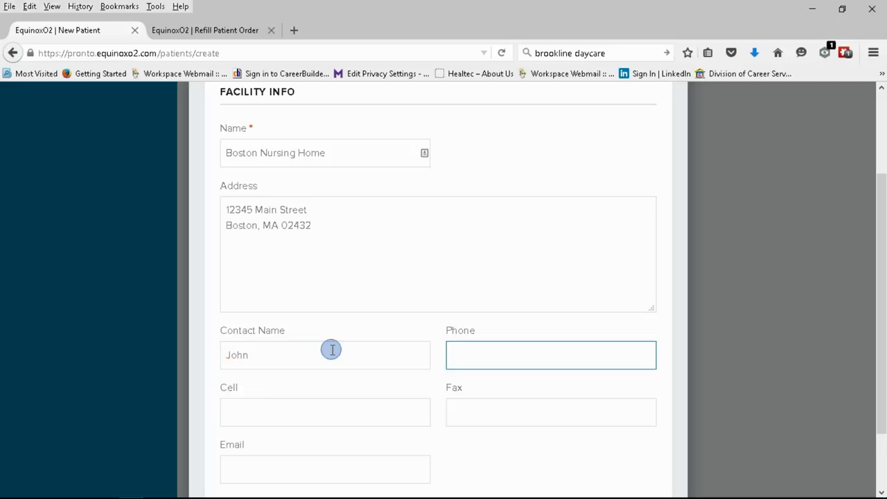
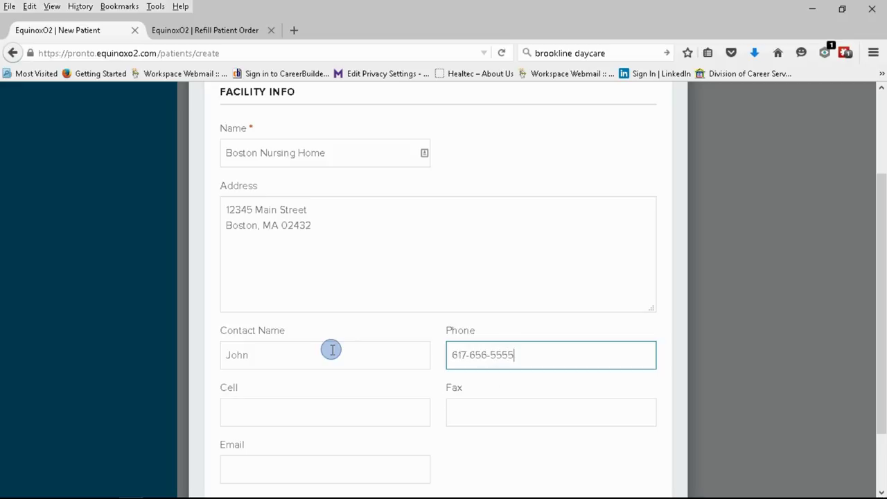
{"action": "key", "text": "Tab"}
{"action": "key", "text": "Tab"}
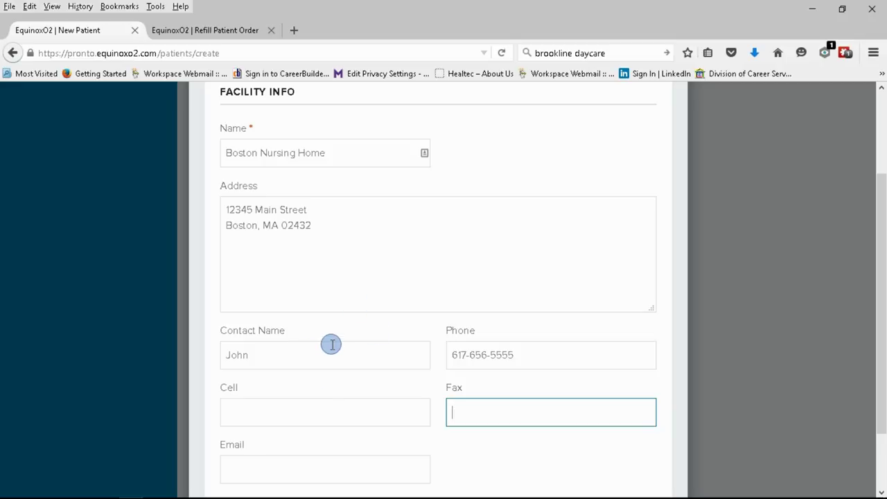
{"action": "left_click", "coordinate": [303, 469]}
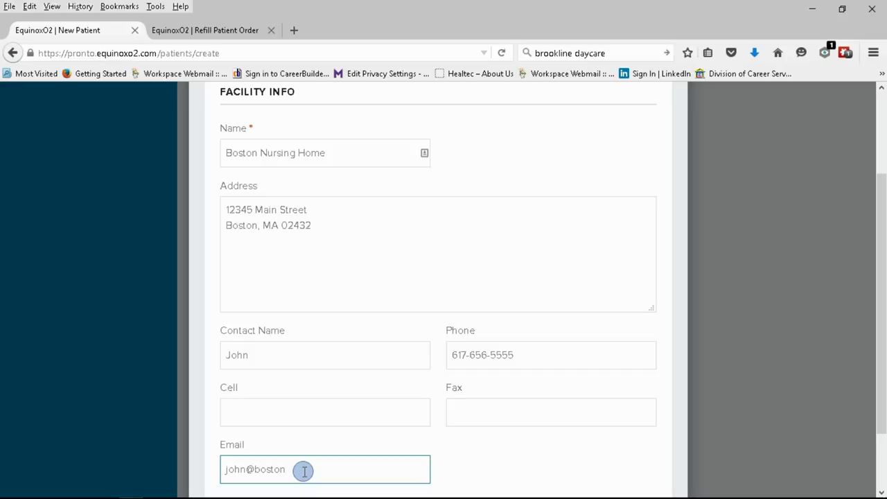
{"action": "scroll", "coordinate": [358, 442], "scroll_direction": "down", "scroll_amount": 2}
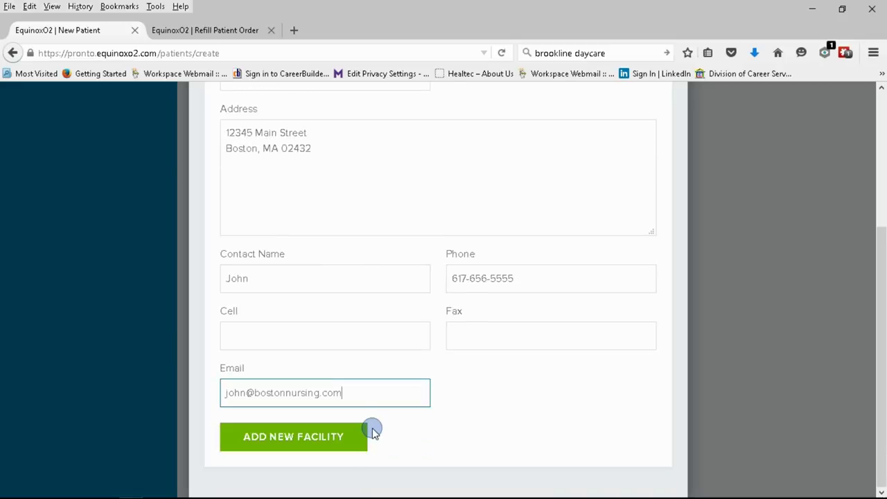
{"action": "left_click", "coordinate": [314, 447]}
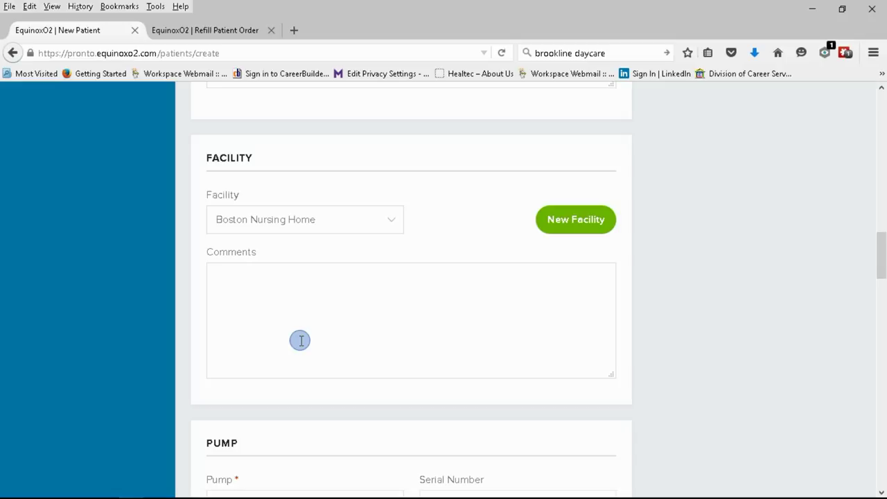
Choose Halo Mini Pump as the pump with serial number 1456
{"action": "scroll", "coordinate": [301, 341], "scroll_direction": "down", "scroll_amount": 3}
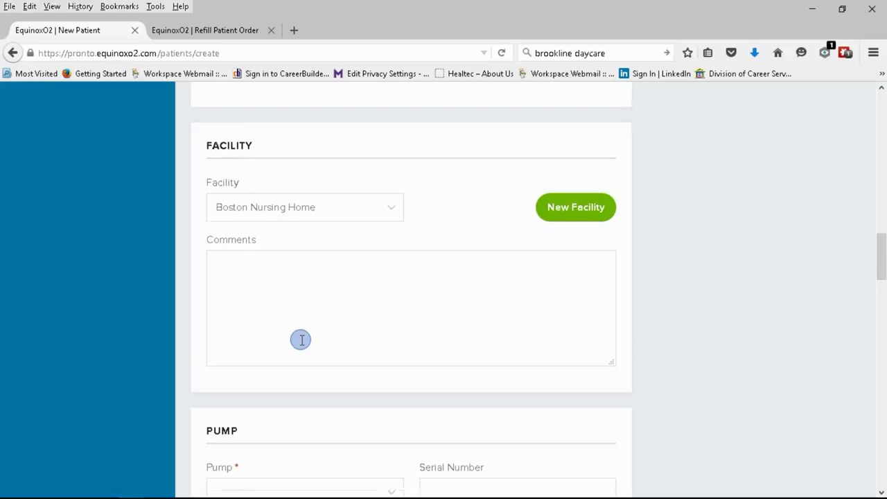
{"action": "left_click_drag", "start_coordinate": [245, 219], "coordinate": [188, 220]}
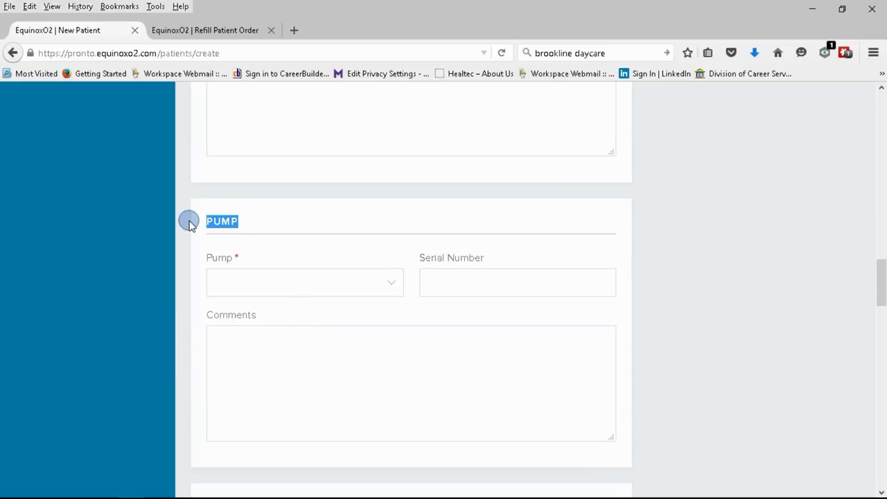
{"action": "left_click", "coordinate": [392, 291]}
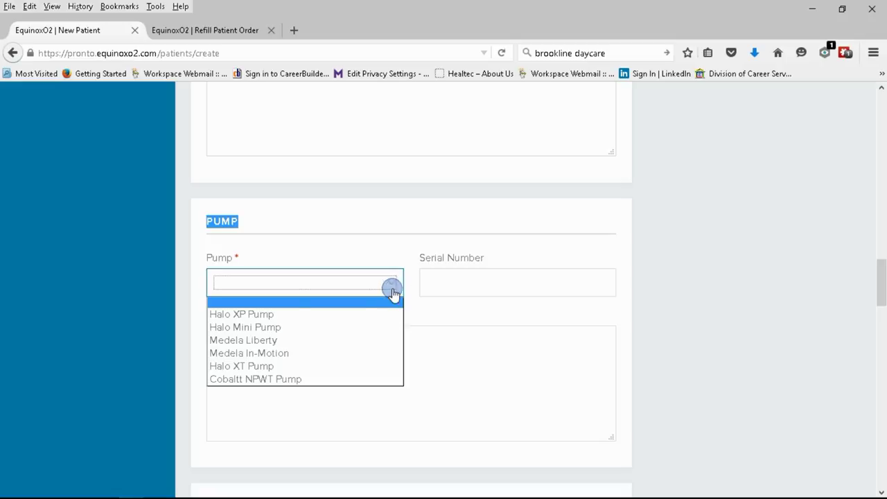
{"action": "left_click", "coordinate": [275, 327]}
{"action": "left_click", "coordinate": [436, 285]}
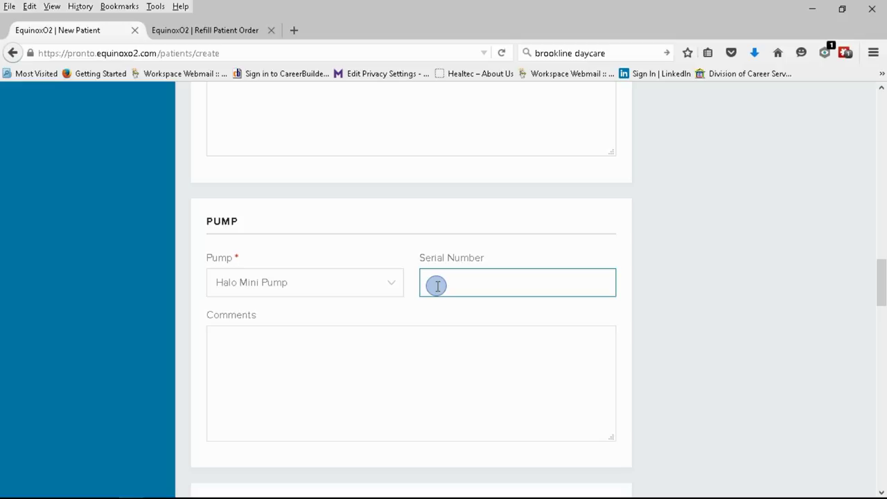
{"action": "type", "text": "1456"}
{"action": "left_click", "coordinate": [341, 372]}
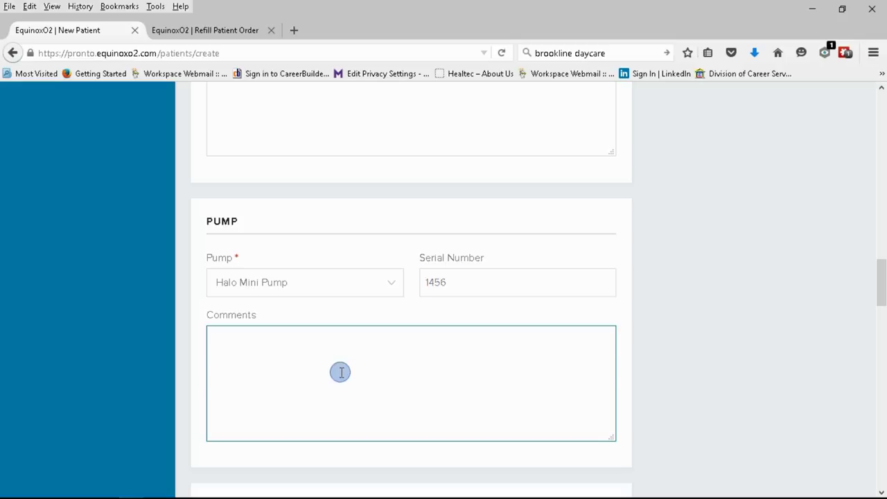
Select Halo Mini Canister as the canister
{"action": "scroll", "coordinate": [332, 369], "scroll_direction": "down", "scroll_amount": 3}
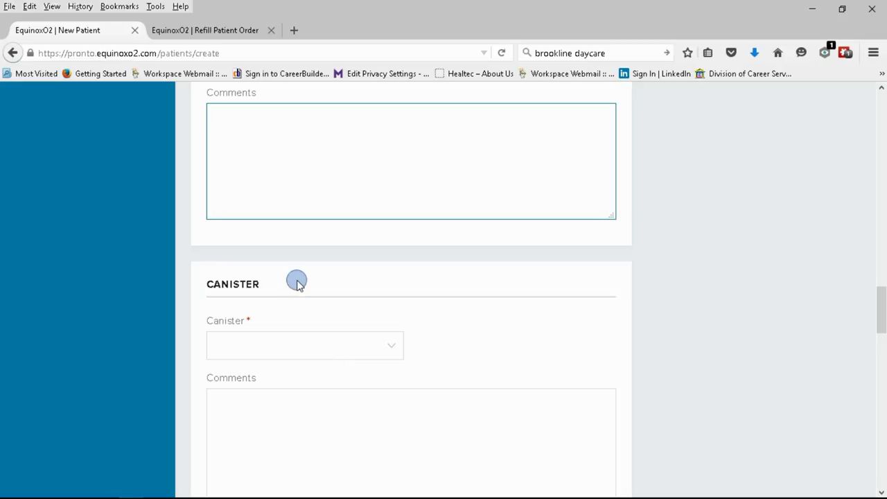
{"action": "scroll", "coordinate": [296, 283], "scroll_direction": "down", "scroll_amount": 1}
{"action": "left_click_drag", "start_coordinate": [273, 212], "coordinate": [171, 208]}
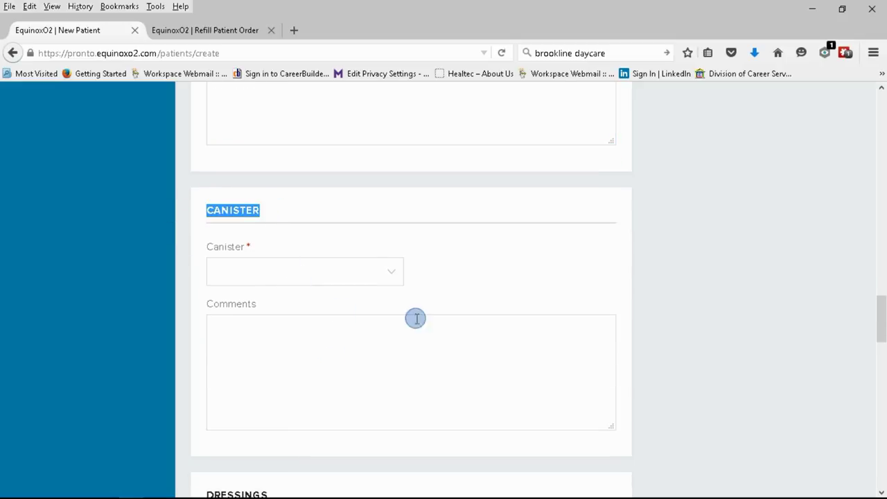
{"action": "left_click", "coordinate": [390, 277]}
{"action": "left_click", "coordinate": [283, 316]}
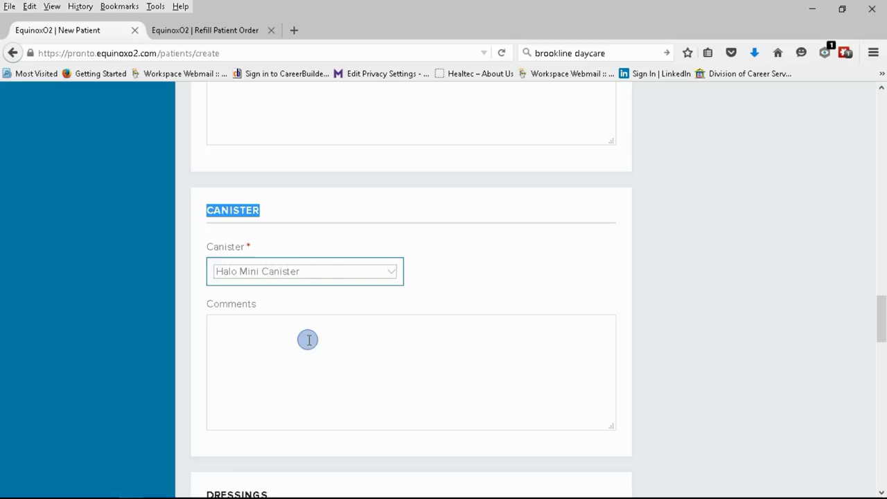
{"action": "scroll", "coordinate": [312, 343], "scroll_direction": "down", "scroll_amount": 4}
Choose UNI Foam Dressing Kit as the dressing in size Small
{"action": "left_click", "coordinate": [389, 265]}
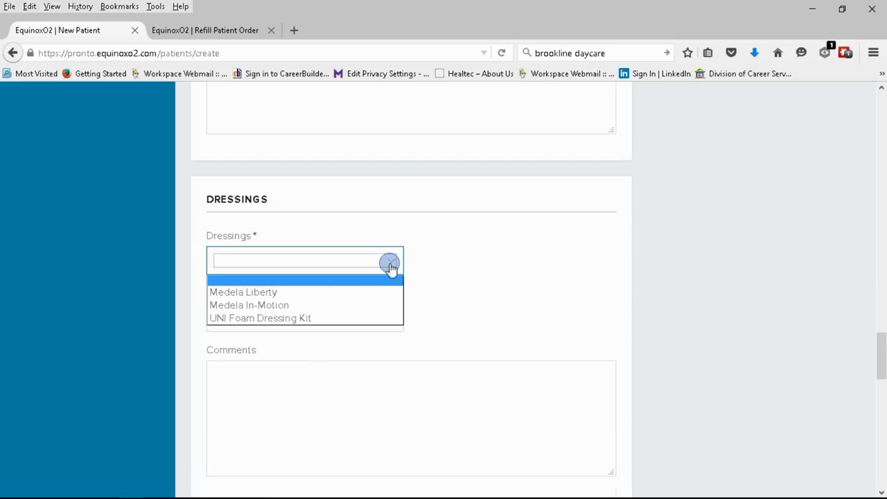
{"action": "left_click", "coordinate": [294, 319]}
{"action": "left_click", "coordinate": [392, 317]}
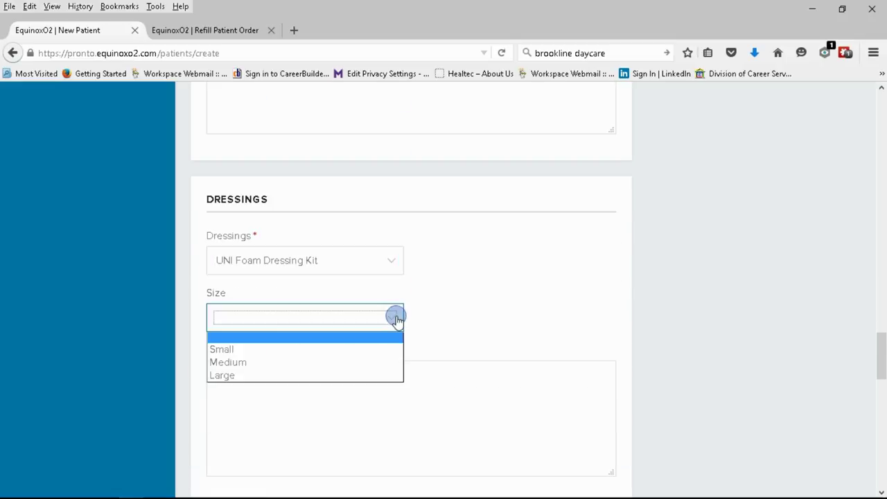
{"action": "left_click", "coordinate": [295, 350]}
Note in the dressing comments that 2 extra drapes were sent on 10-30-2015
{"action": "left_click", "coordinate": [310, 378]}
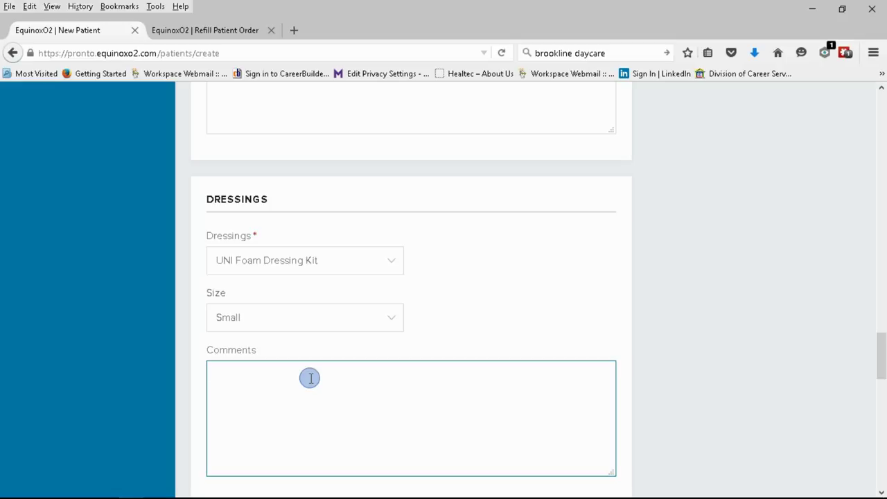
{"action": "type", "text": "send"}
{"action": "key", "text": "BackSpace"}
{"action": "type", "text": "t ad"}
{"action": "key", "text": "BackSpace"}
{"action": "key", "text": "BackSpace"}
{"action": "key", "text": "BackSpace"}
{"action": "type", "text": "2 extra"}
{"action": "type", "text": " dams"}
{"action": "key", "text": "BackSpace"}
{"action": "key", "text": "BackSpace"}
{"action": "key", "text": "BackSpace"}
{"action": "type", "text": "rapes on 0"}
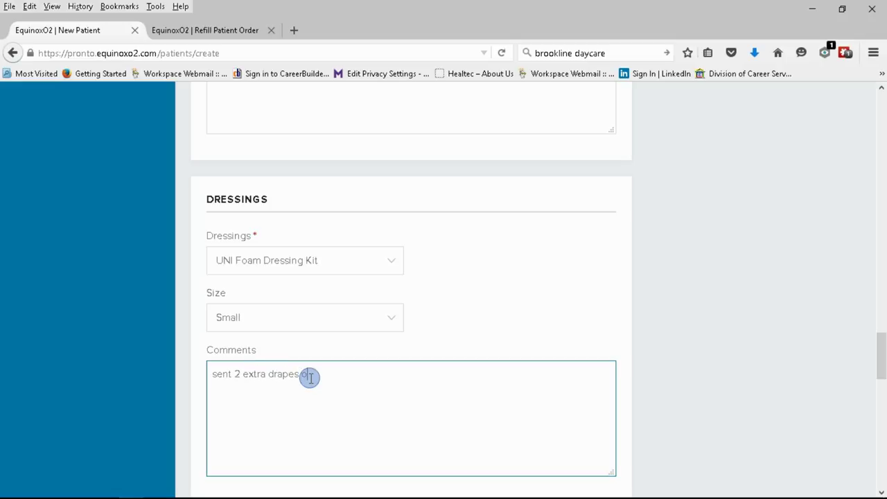
{"action": "key", "text": "BackSpace"}
{"action": "type", "text": "10-"}
{"action": "type", "text": "28"}
{"action": "key", "text": "BackSpace"}
{"action": "key", "text": "BackSpace"}
{"action": "type", "text": "30-2015 JM"}
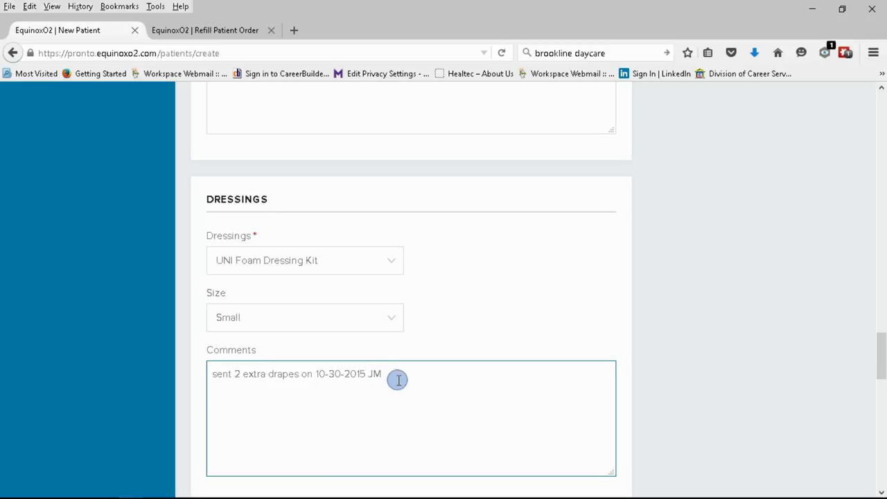
{"action": "scroll", "coordinate": [360, 377], "scroll_direction": "down", "scroll_amount": 3}
{"action": "scroll", "coordinate": [170, 267], "scroll_direction": "down", "scroll_amount": 6}
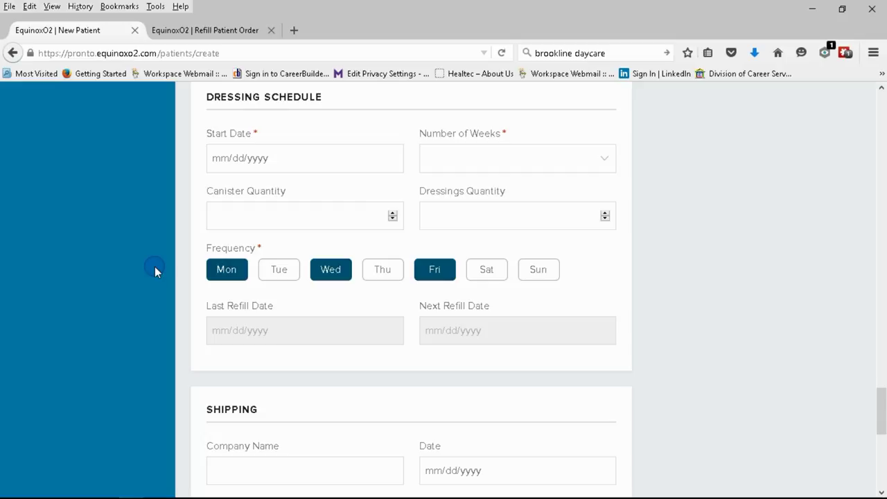
Set the dressing schedule start date to Friday, October 30 2015
{"action": "left_click", "coordinate": [275, 166]}
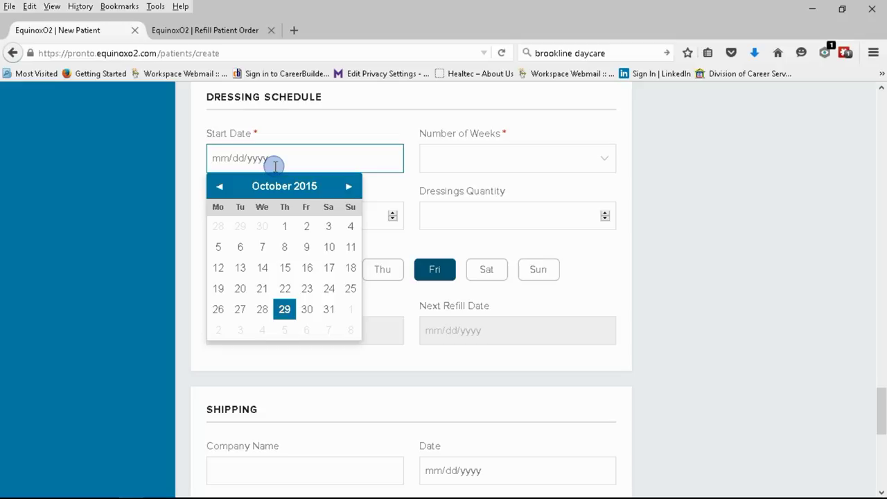
{"action": "left_click", "coordinate": [307, 308]}
{"action": "left_click", "coordinate": [308, 310]}
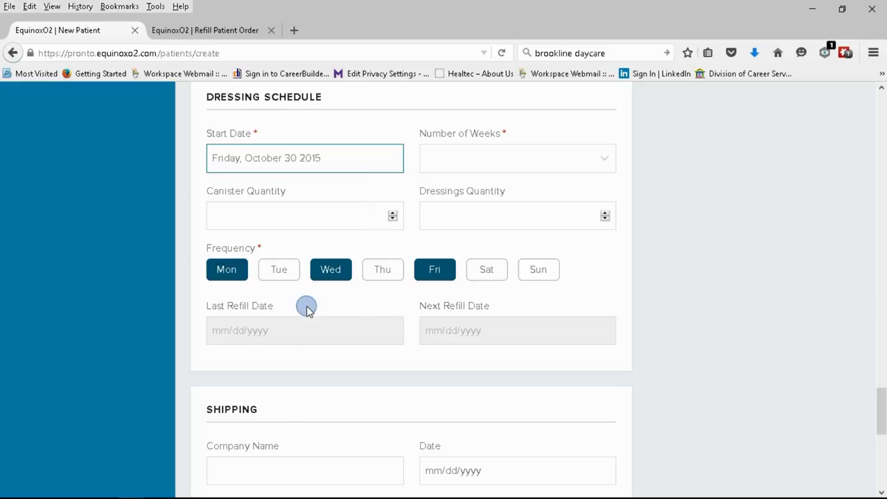
Set the schedule length to Four Weeks, giving 4 canisters and 12 dressings
{"action": "left_click", "coordinate": [485, 158]}
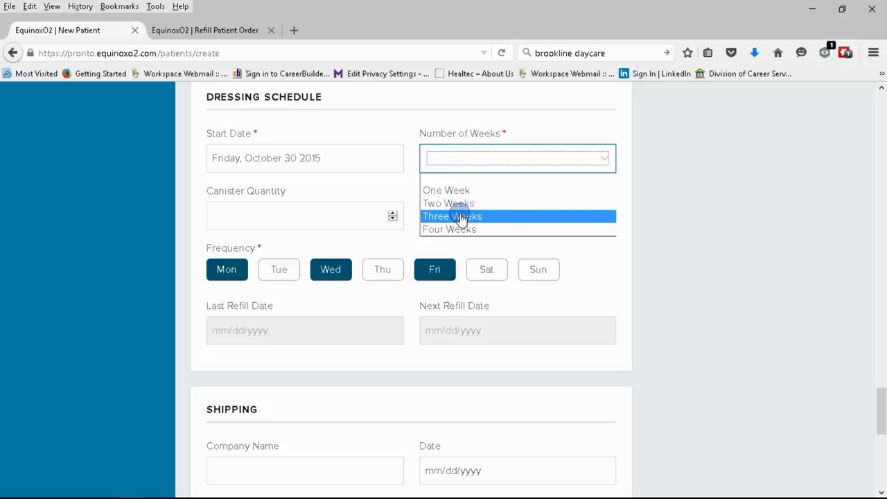
{"action": "left_click", "coordinate": [454, 191]}
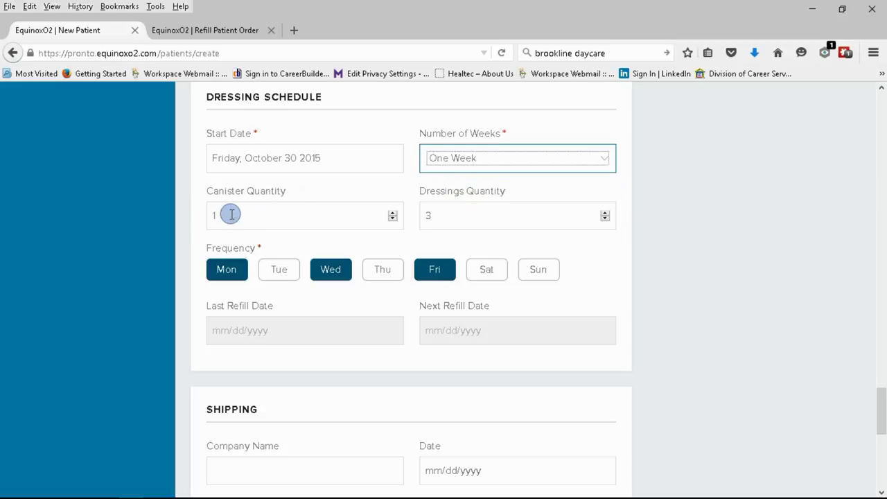
{"action": "left_click", "coordinate": [467, 164]}
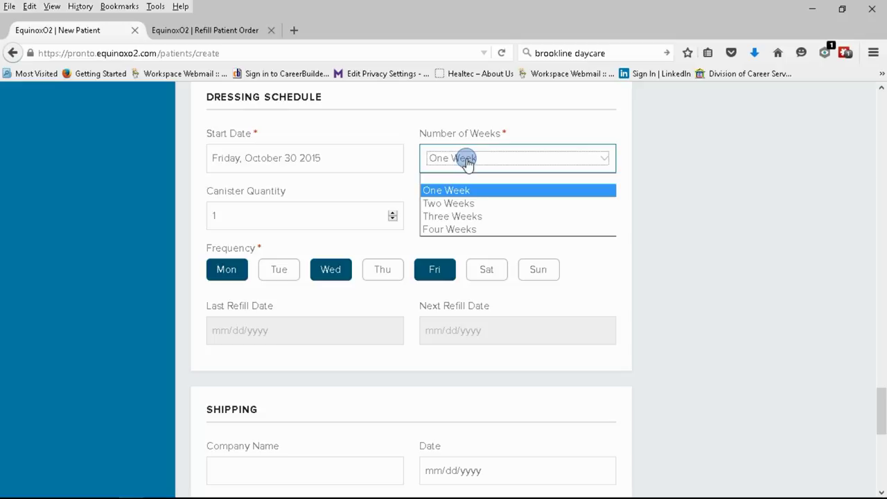
{"action": "left_click", "coordinate": [448, 202]}
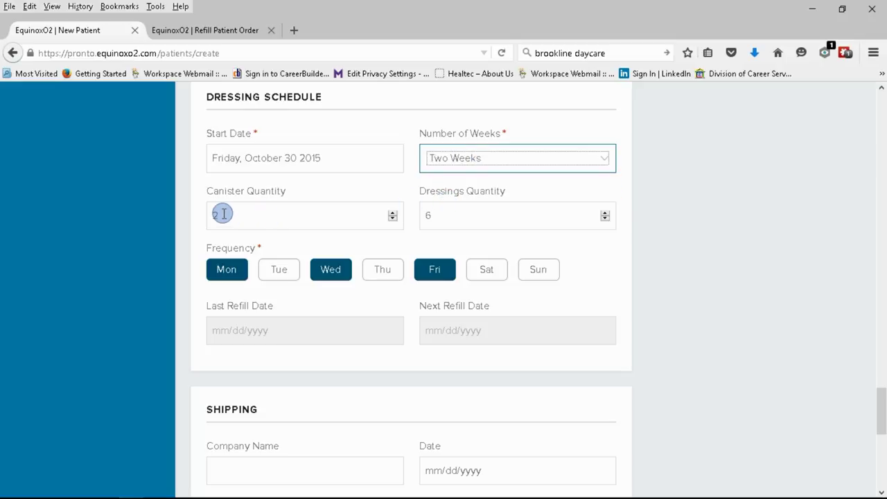
{"action": "left_click", "coordinate": [452, 165]}
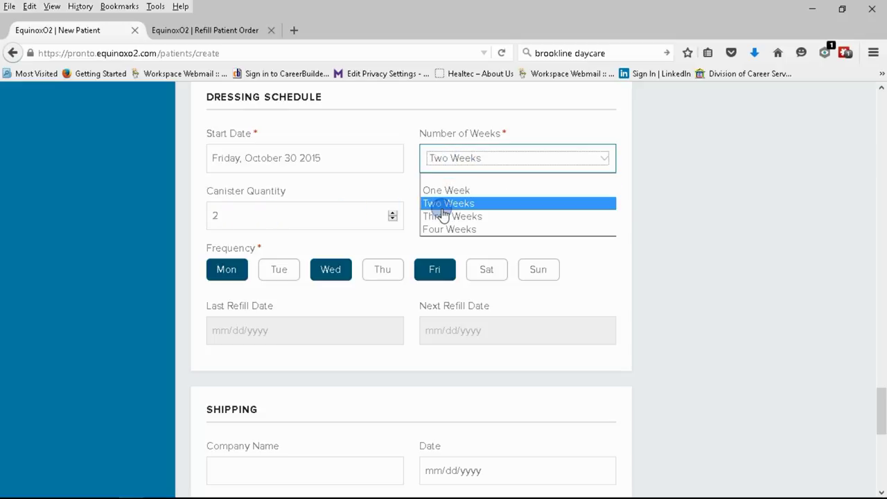
{"action": "left_click", "coordinate": [437, 214]}
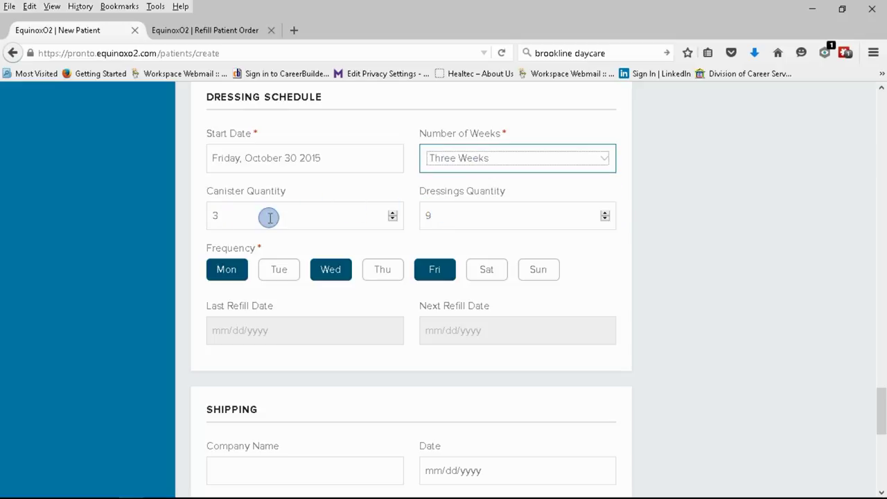
{"action": "left_click", "coordinate": [462, 217]}
{"action": "left_click", "coordinate": [466, 165]}
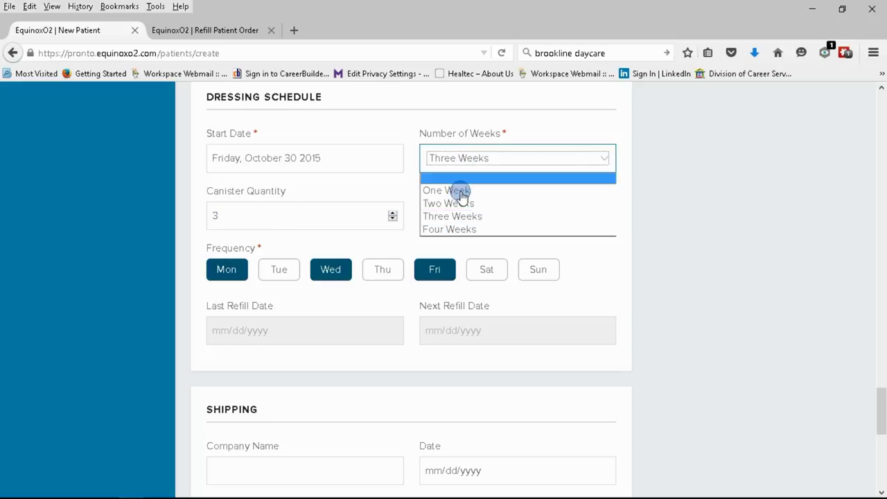
{"action": "left_click", "coordinate": [454, 229]}
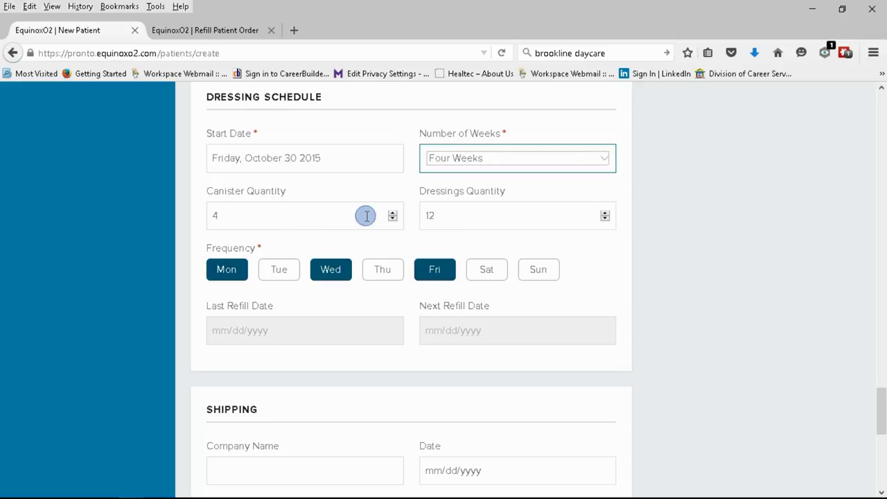
{"action": "left_click", "coordinate": [467, 211]}
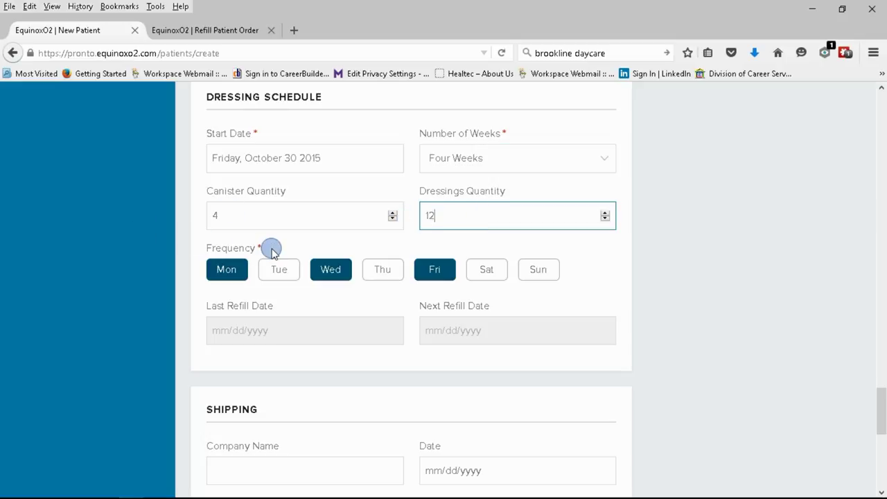
{"action": "left_click_drag", "start_coordinate": [270, 249], "coordinate": [178, 256]}
{"action": "scroll", "coordinate": [163, 249], "scroll_direction": "down", "scroll_amount": 4}
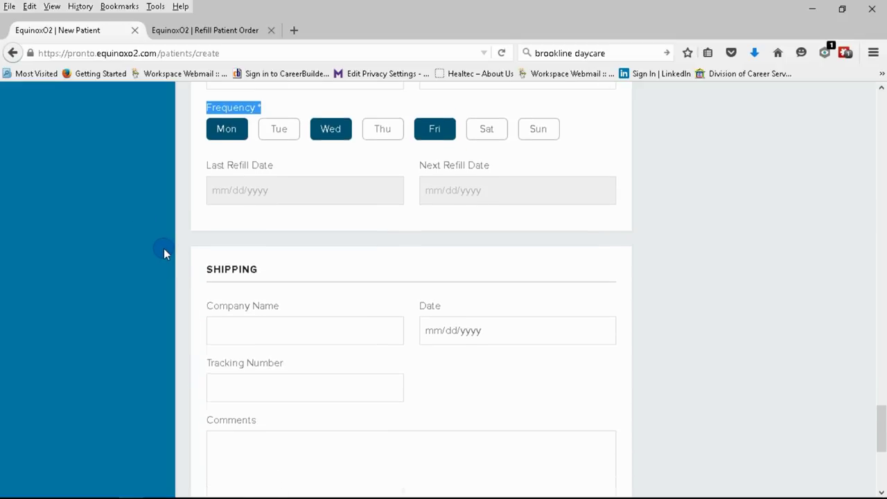
{"action": "scroll", "coordinate": [164, 248], "scroll_direction": "up", "scroll_amount": 2}
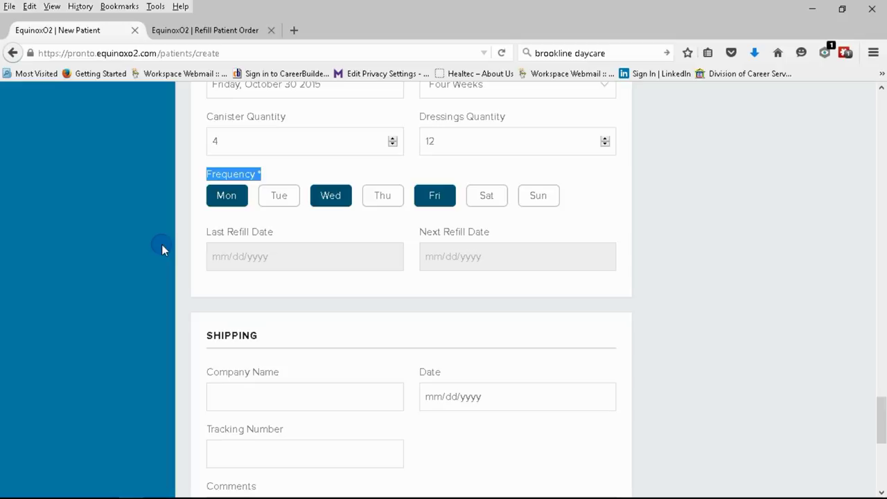
{"action": "left_click", "coordinate": [314, 166]}
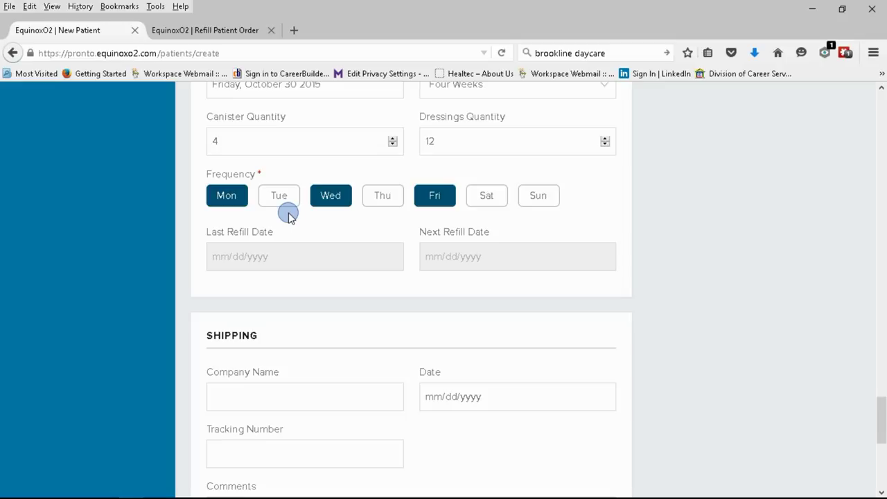
{"action": "left_click", "coordinate": [242, 203]}
{"action": "left_click", "coordinate": [330, 203]}
{"action": "left_click", "coordinate": [426, 197]}
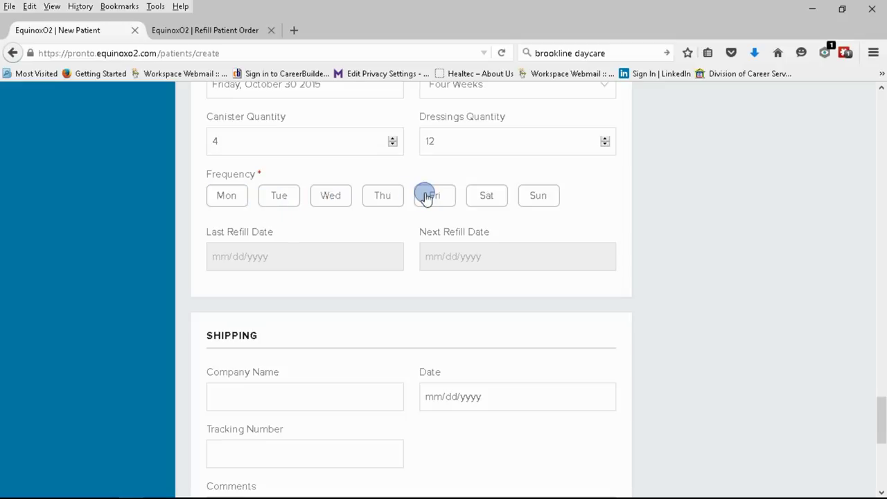
{"action": "left_click", "coordinate": [279, 197]}
{"action": "left_click", "coordinate": [382, 200]}
{"action": "left_click", "coordinate": [488, 199]}
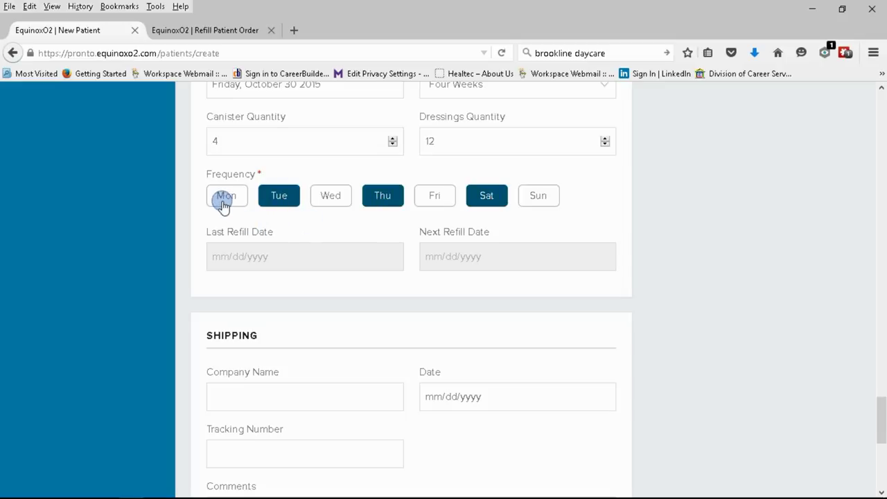
{"action": "left_click", "coordinate": [222, 198]}
{"action": "left_click", "coordinate": [279, 197]}
{"action": "left_click", "coordinate": [385, 199]}
{"action": "left_click", "coordinate": [482, 199]}
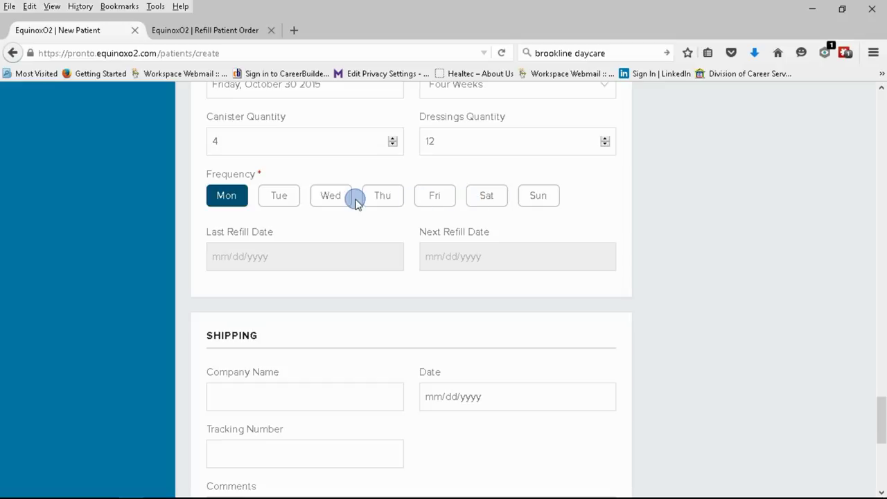
{"action": "left_click", "coordinate": [337, 201]}
{"action": "left_click", "coordinate": [432, 196]}
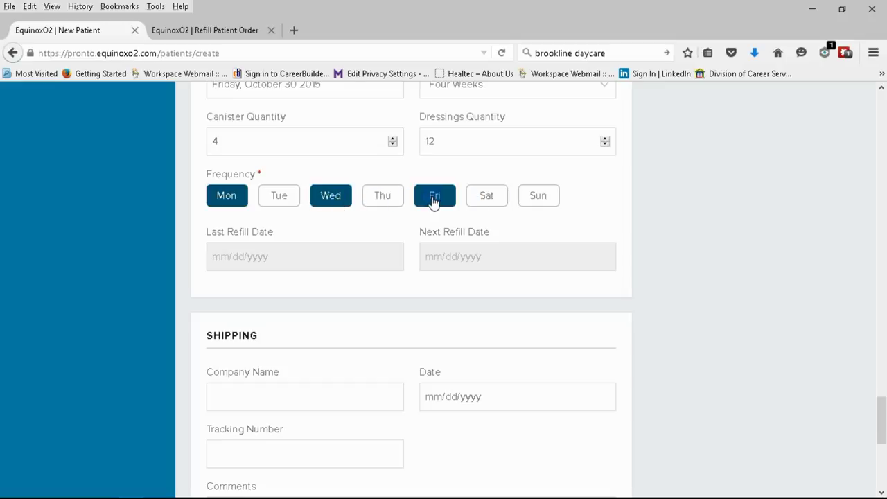
{"action": "scroll", "coordinate": [277, 283], "scroll_direction": "down", "scroll_amount": 2}
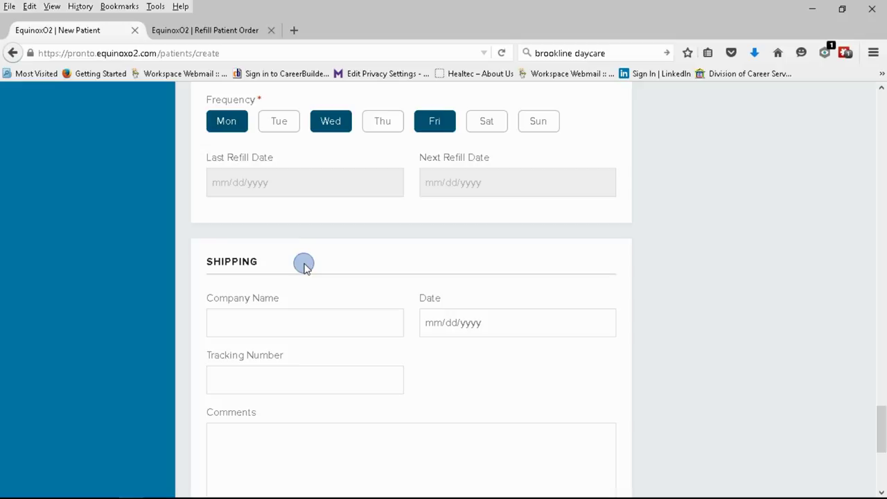
Enter UPS as the shipping company with a shipping date of Thursday, October 29 2015
{"action": "scroll", "coordinate": [305, 269], "scroll_direction": "down", "scroll_amount": 4}
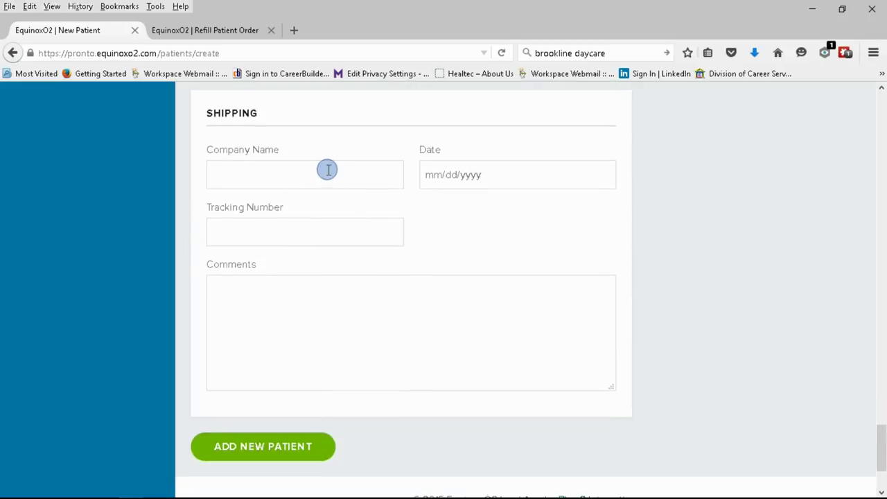
{"action": "left_click", "coordinate": [327, 170]}
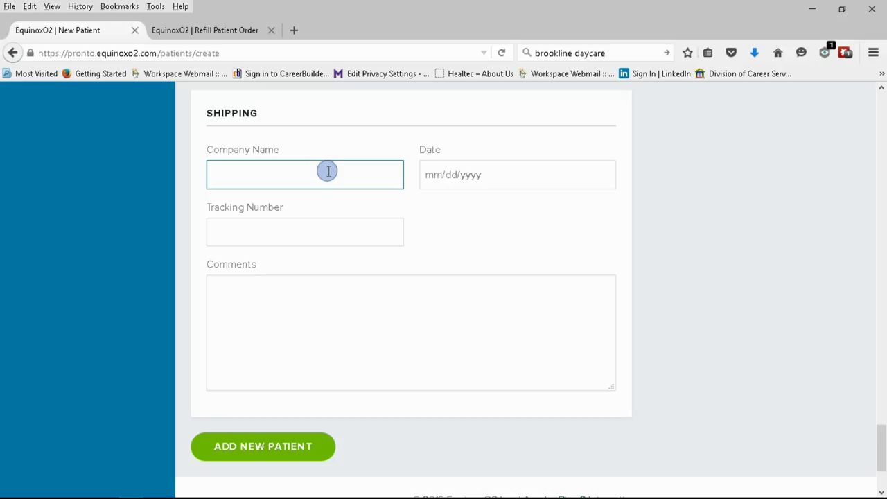
{"action": "type", "text": "UPS"}
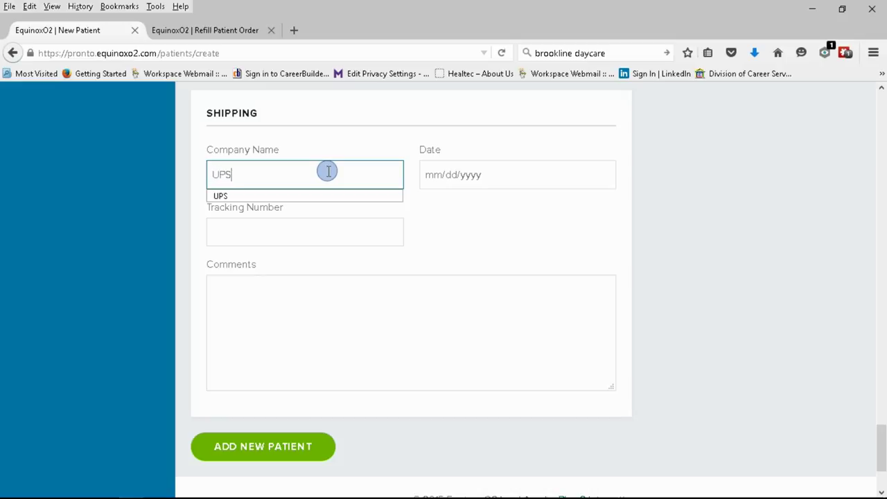
{"action": "key", "text": "Tab"}
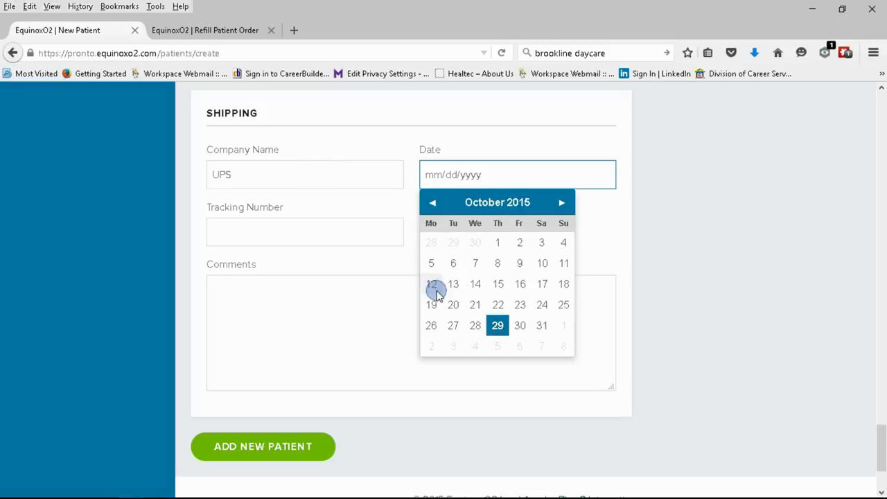
{"action": "left_click", "coordinate": [497, 326]}
{"action": "left_click", "coordinate": [304, 231]}
{"action": "left_click", "coordinate": [283, 298]}
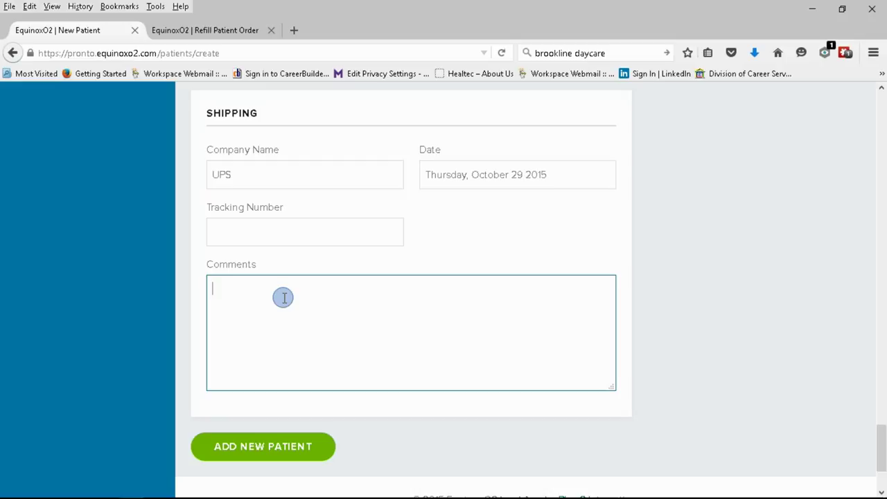
Save the new patient, confirm the row in Boston Nursing Home's active patients, then show the Dashboard
{"action": "left_click", "coordinate": [262, 447]}
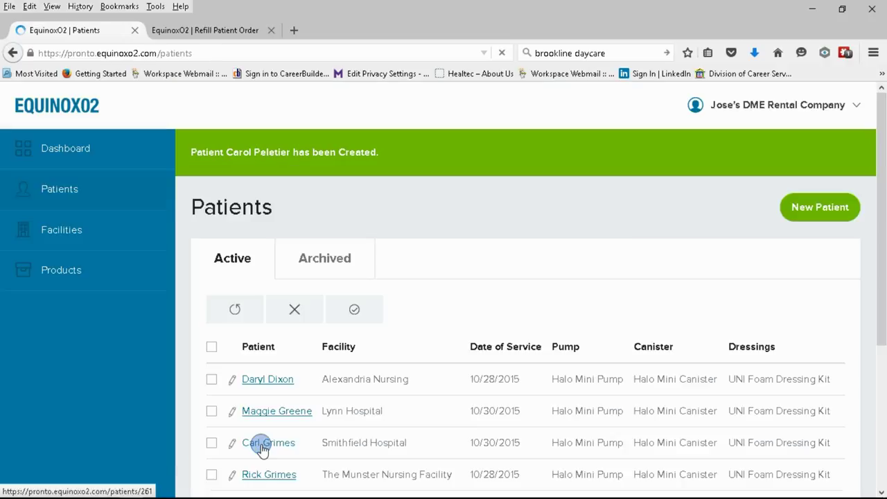
{"action": "scroll", "coordinate": [485, 249], "scroll_direction": "down", "scroll_amount": 2}
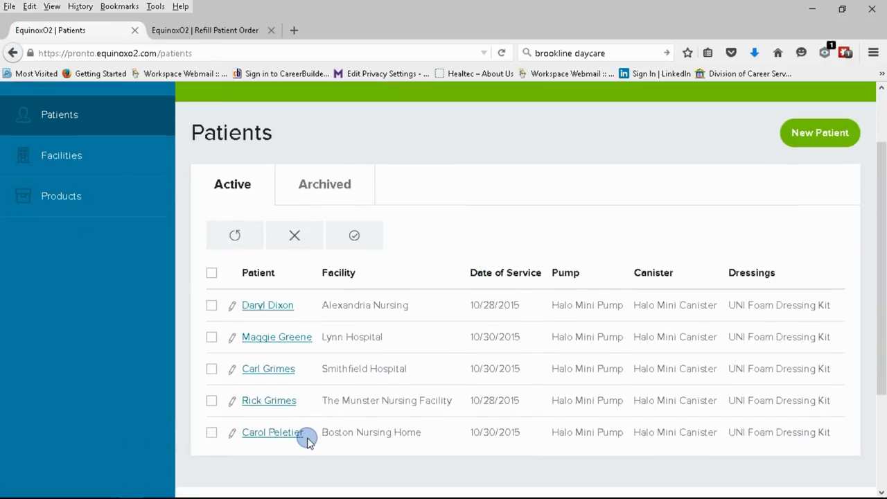
{"action": "scroll", "coordinate": [307, 436], "scroll_direction": "down", "scroll_amount": 3}
{"action": "scroll", "coordinate": [297, 388], "scroll_direction": "up", "scroll_amount": 5}
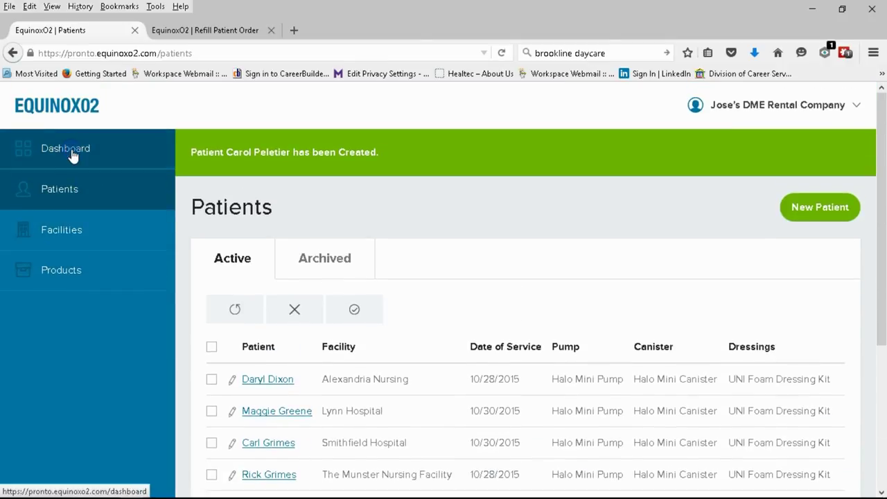
{"action": "left_click", "coordinate": [69, 149]}
{"action": "left_click", "coordinate": [452, 249]}
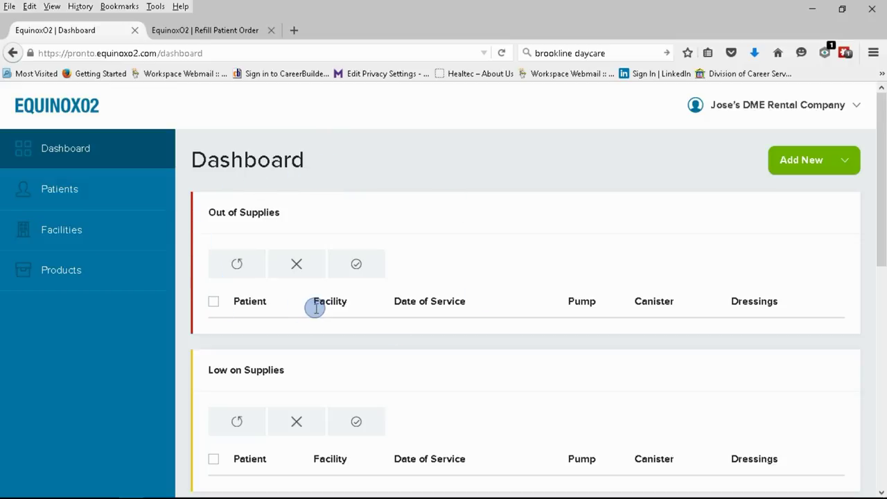
{"action": "scroll", "coordinate": [316, 309], "scroll_direction": "down", "scroll_amount": 3}
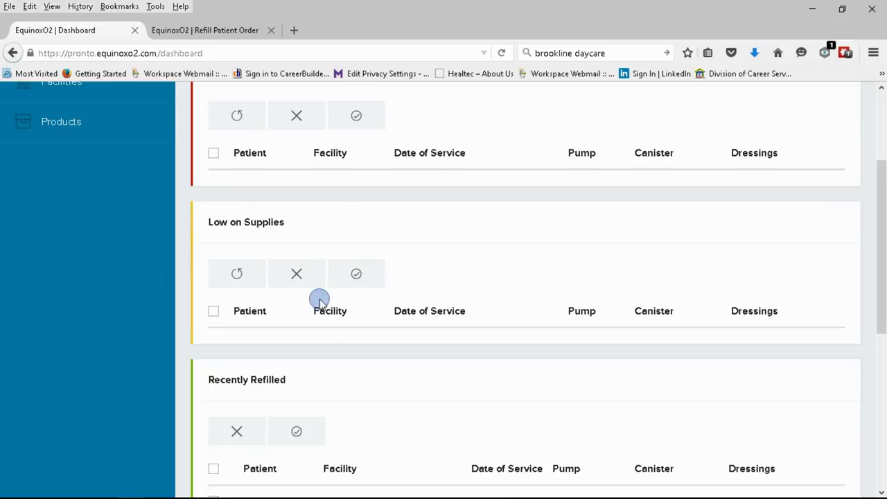
{"action": "scroll", "coordinate": [365, 289], "scroll_direction": "down", "scroll_amount": 3}
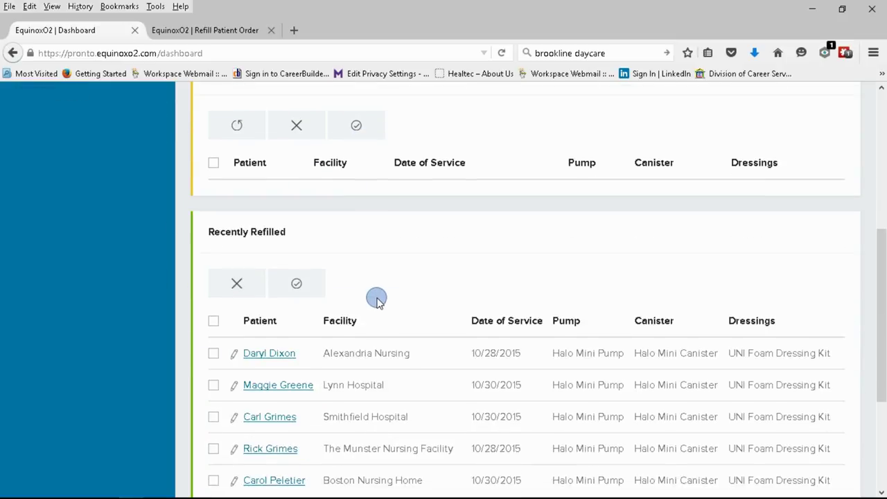
{"action": "scroll", "coordinate": [399, 239], "scroll_direction": "down", "scroll_amount": 2}
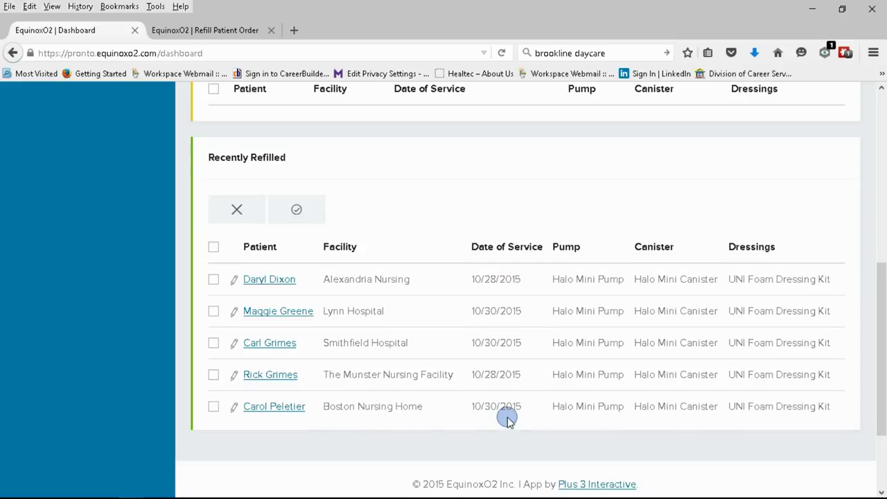
{"action": "scroll", "coordinate": [506, 421], "scroll_direction": "down", "scroll_amount": 1}
{"action": "scroll", "coordinate": [503, 418], "scroll_direction": "up", "scroll_amount": 10}
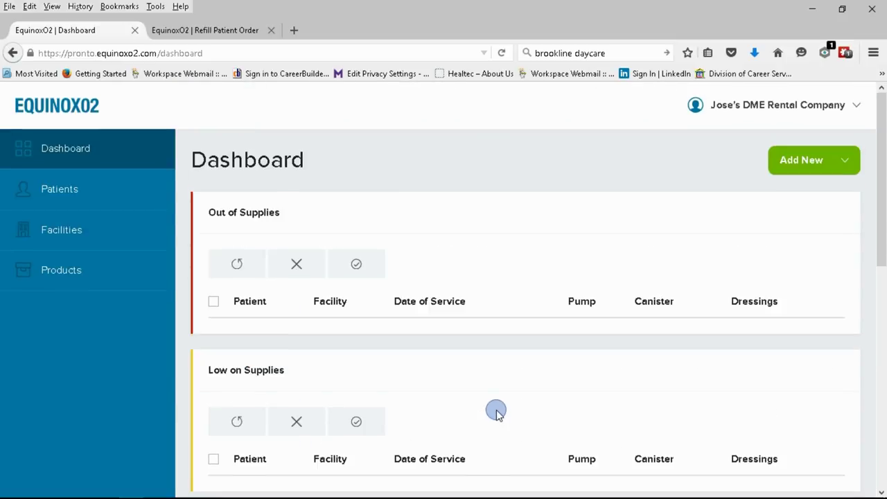
{"action": "scroll", "coordinate": [497, 412], "scroll_direction": "down", "scroll_amount": 5}
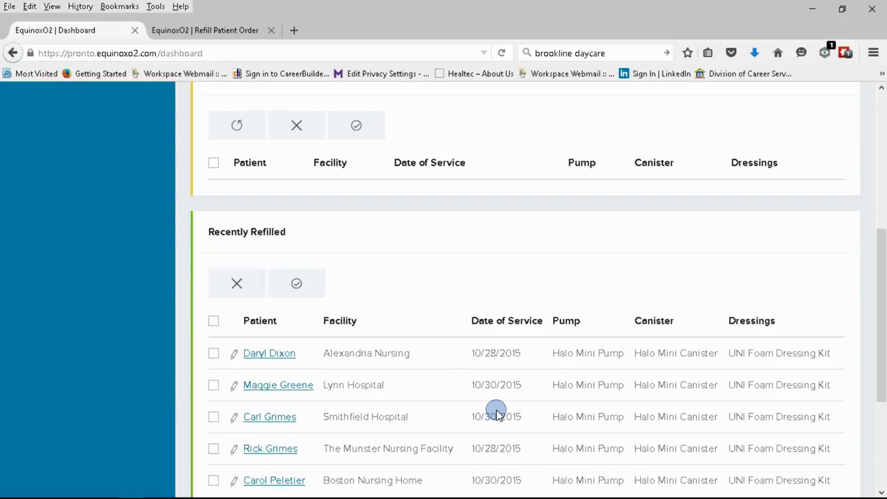